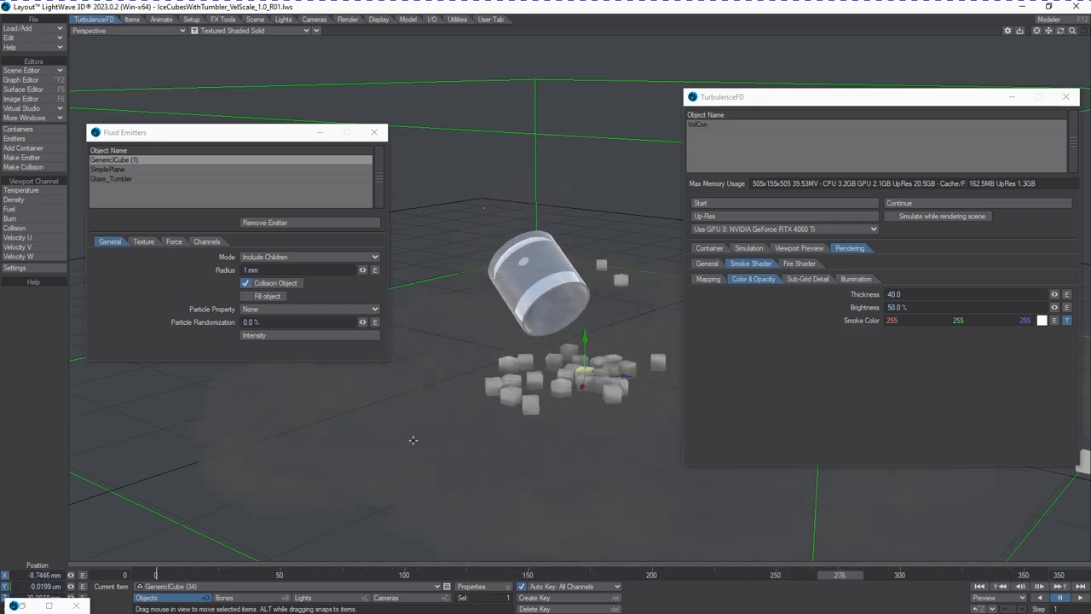
# Check the size of the TFDTemp folder on the Pilot (P:) drive in File Explorer, and return to the LightWave scene.
pyautogui.press('super+e')
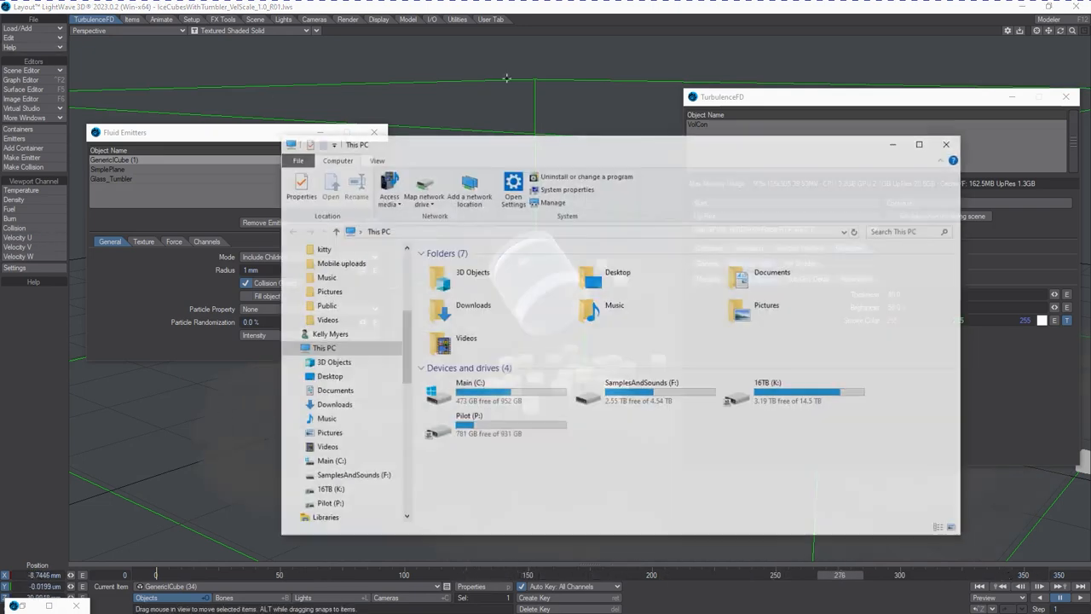
pyautogui.doubleClick(467, 423)
pyautogui.rightClick(444, 365)
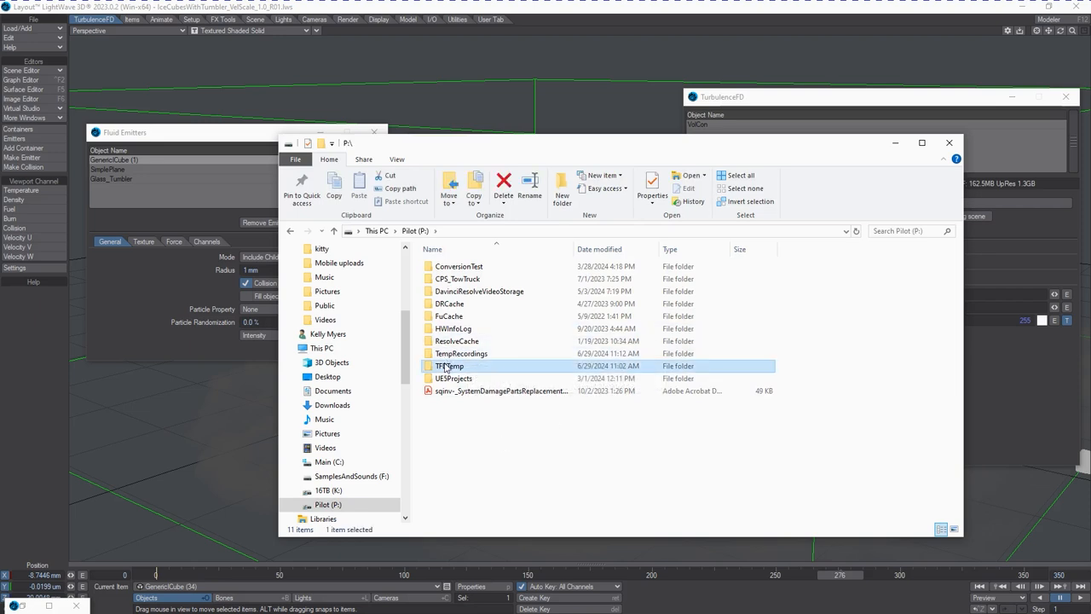
pyautogui.click(319, 604)
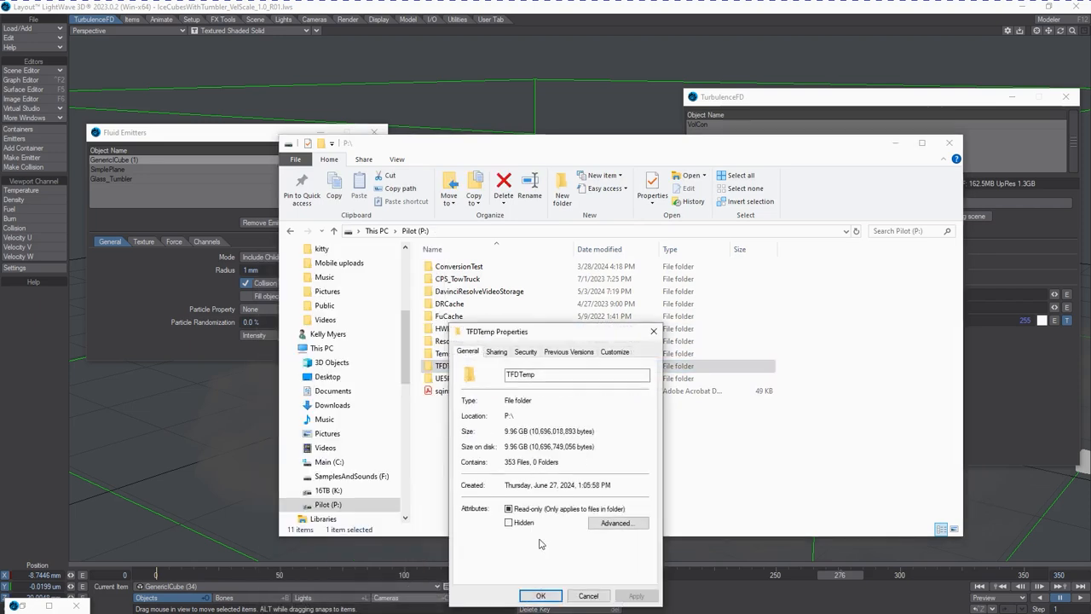
pyautogui.click(588, 596)
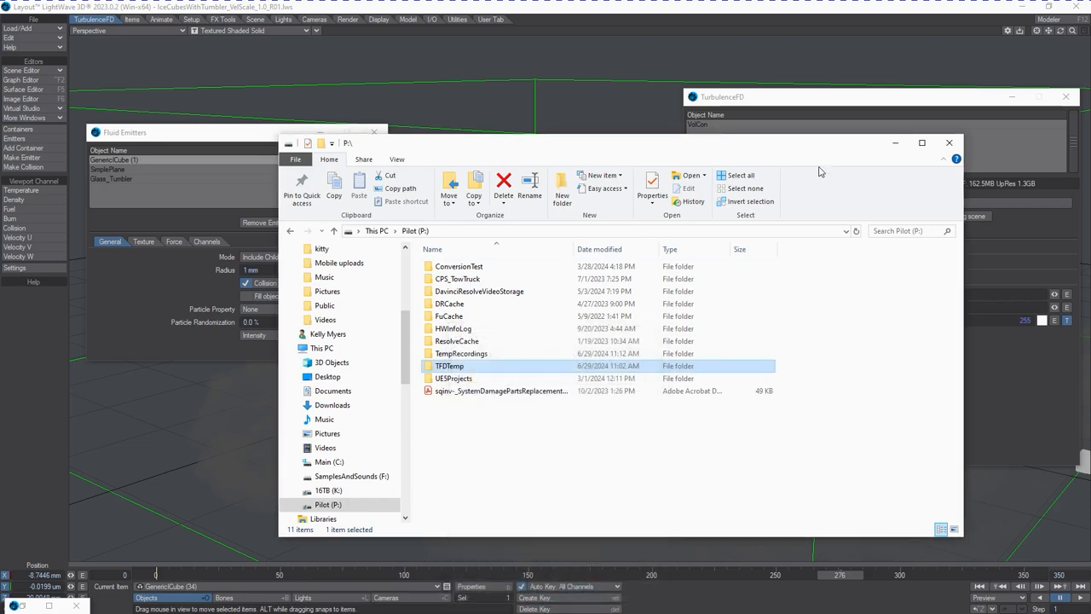
pyautogui.click(895, 145)
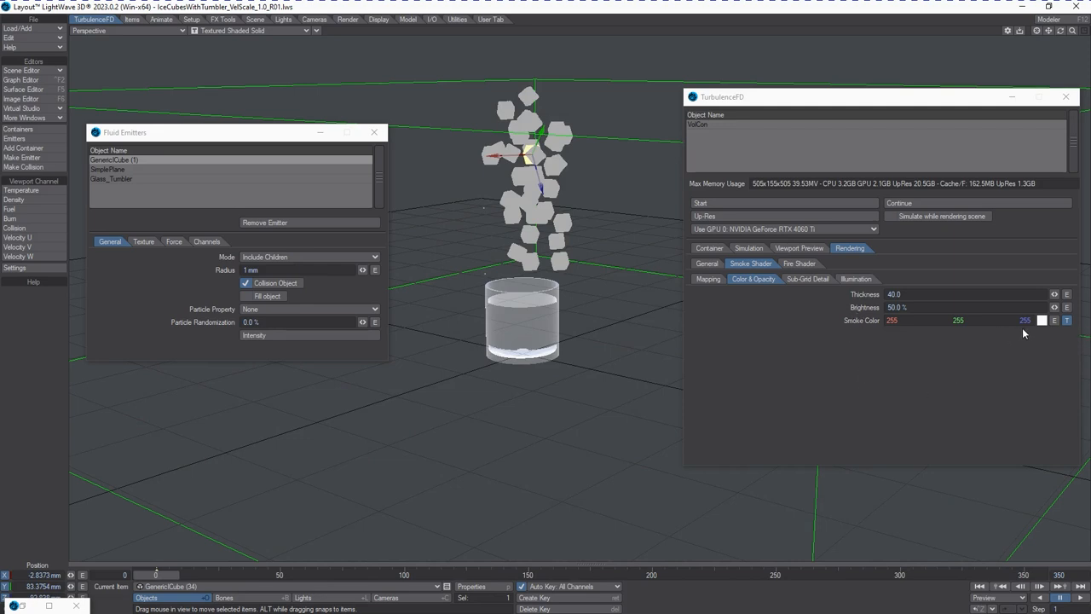
# Set the gradient key colour in VolCon's Smoke Color texture to white, with HSV values 0, 0, 255.
pyautogui.click(1066, 321)
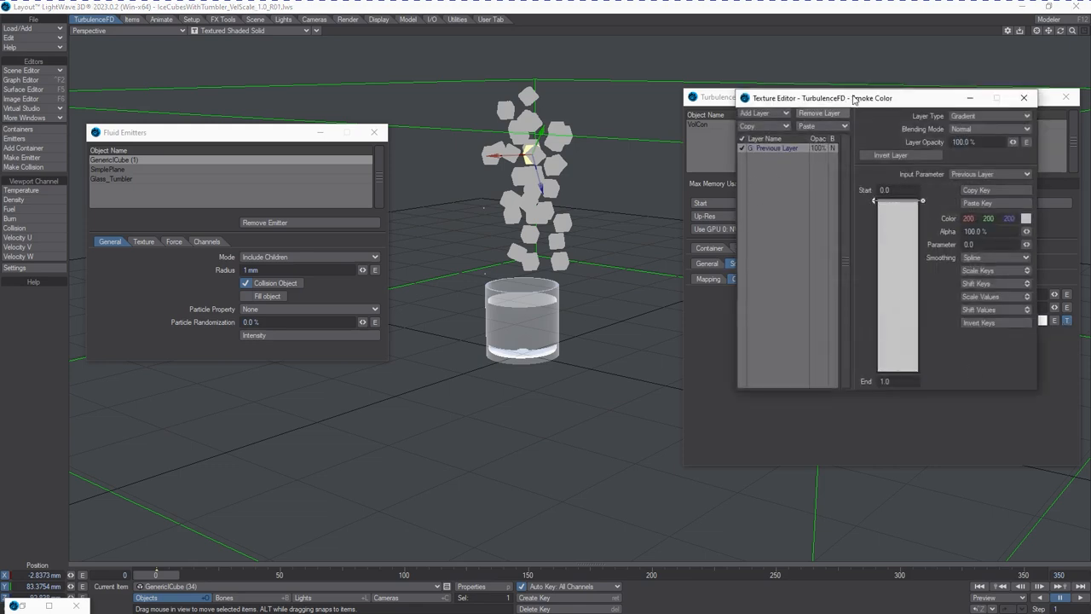
pyautogui.moveTo(853, 99); pyautogui.dragTo(834, 161)
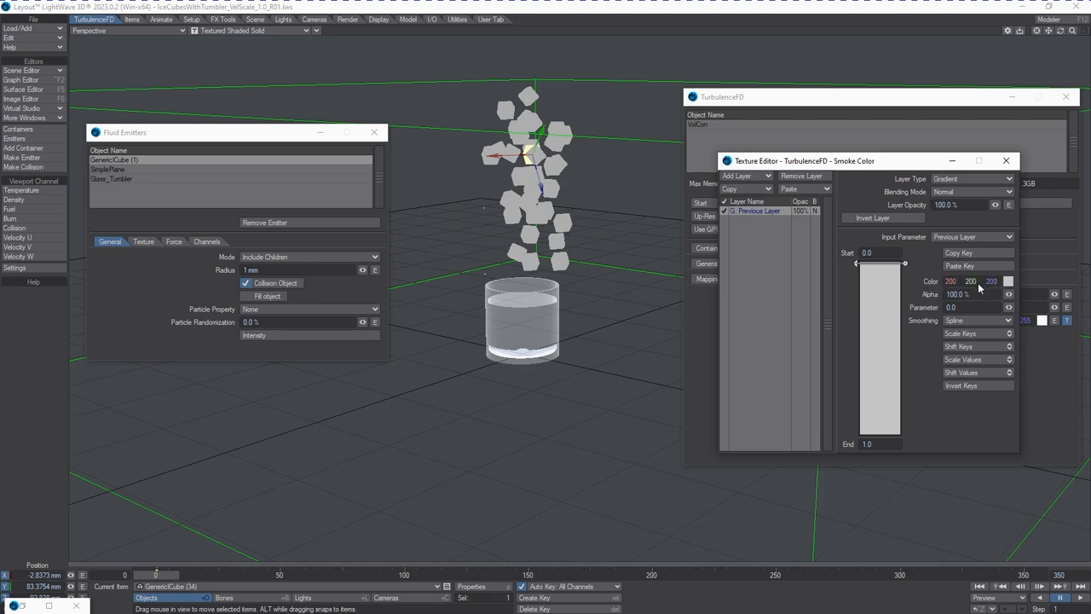
pyautogui.moveTo(969, 283); pyautogui.dragTo(940, 282)
pyautogui.moveTo(992, 281); pyautogui.dragTo(992, 281)
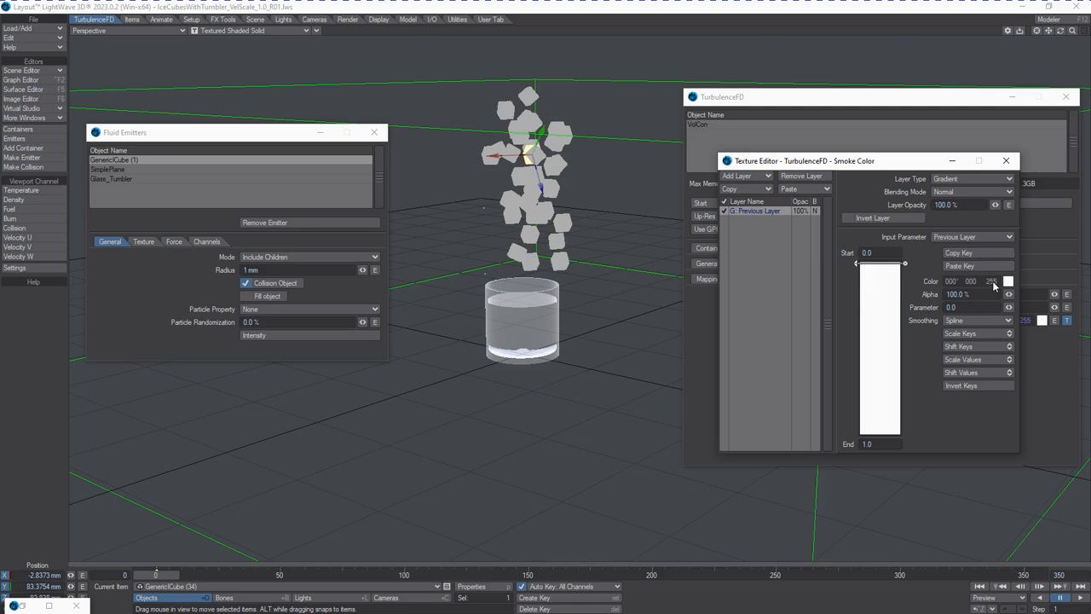
# Move the windows covering the viewport aside and scrub the animation to examine the smoke around the tumbler and ice cubes.
pyautogui.moveTo(158, 577); pyautogui.dragTo(480, 577)
pyautogui.moveTo(798, 106); pyautogui.dragTo(1090, 106)
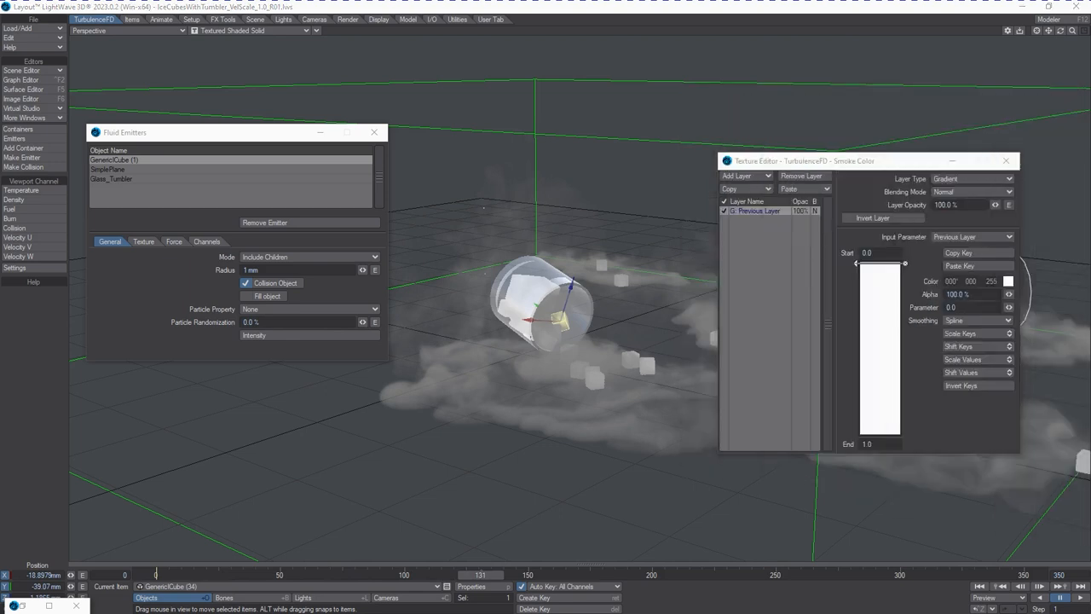
pyautogui.moveTo(809, 168); pyautogui.dragTo(1090, 196)
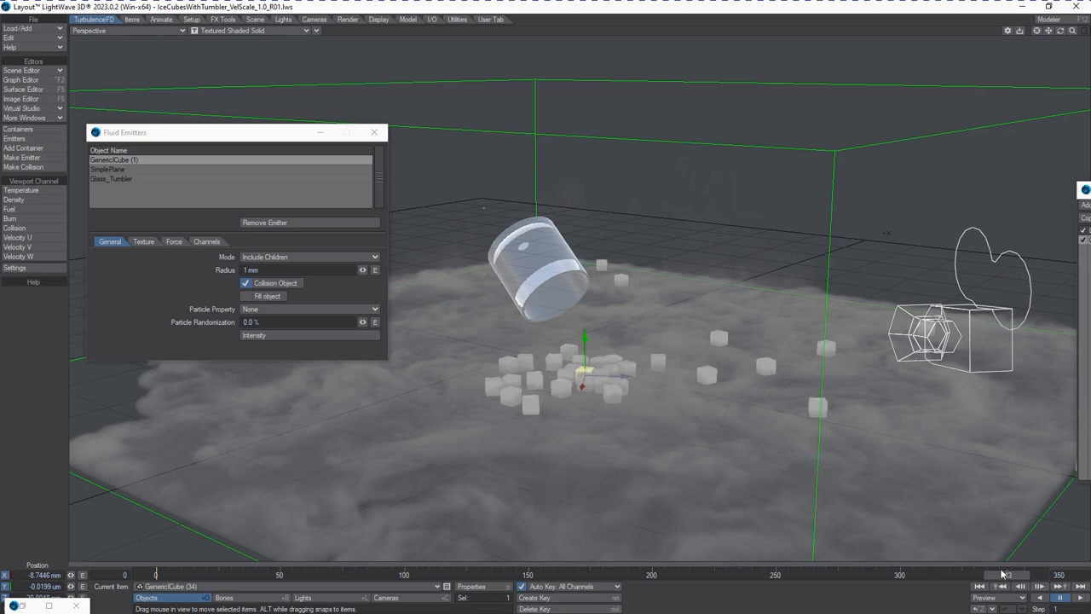
pyautogui.moveTo(974, 573); pyautogui.dragTo(1011, 570)
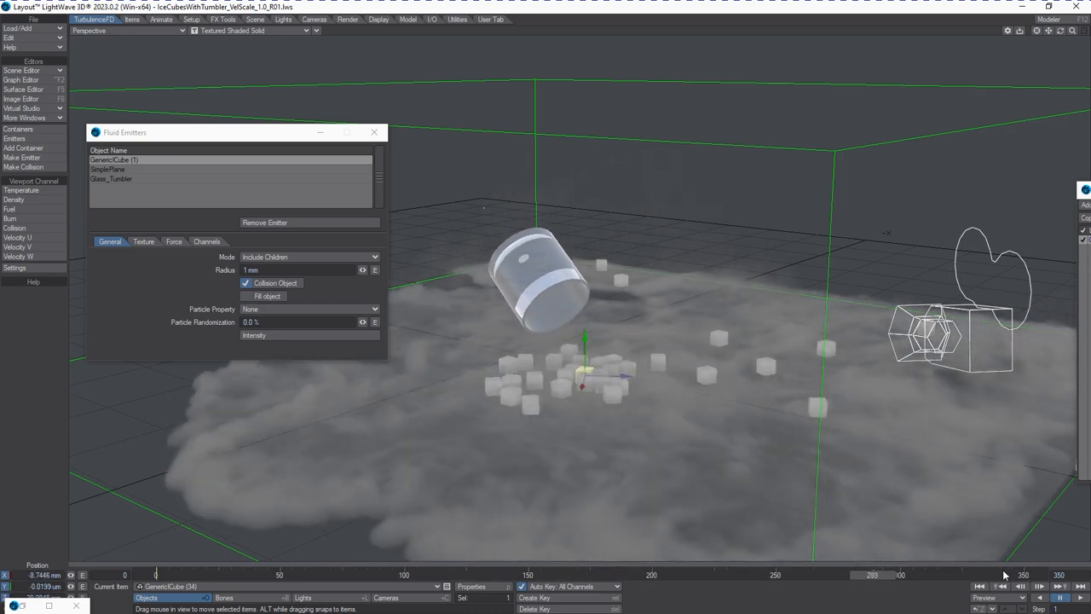
# Make a preview of frames 0 to 350 in the Perspective view, play it with the viewport cleared, and end it.
pyautogui.click(1008, 601)
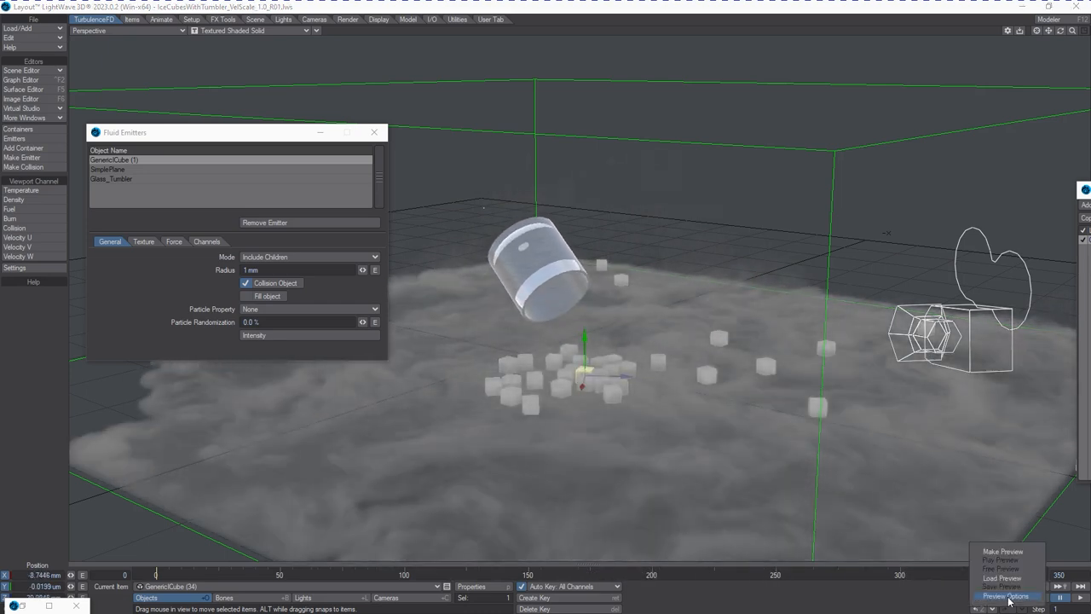
pyautogui.click(1004, 553)
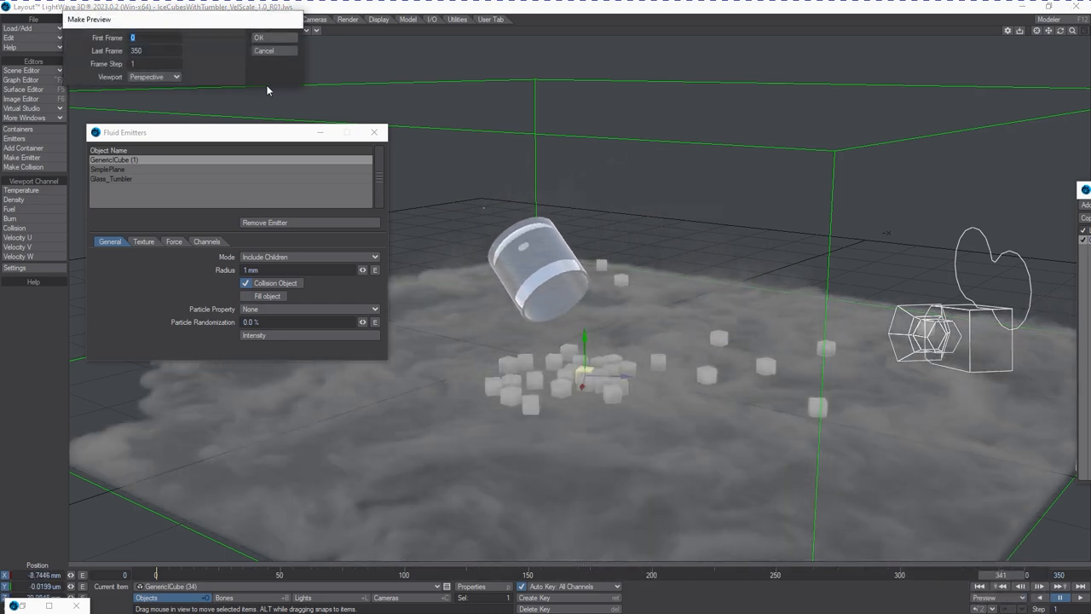
pyautogui.click(259, 39)
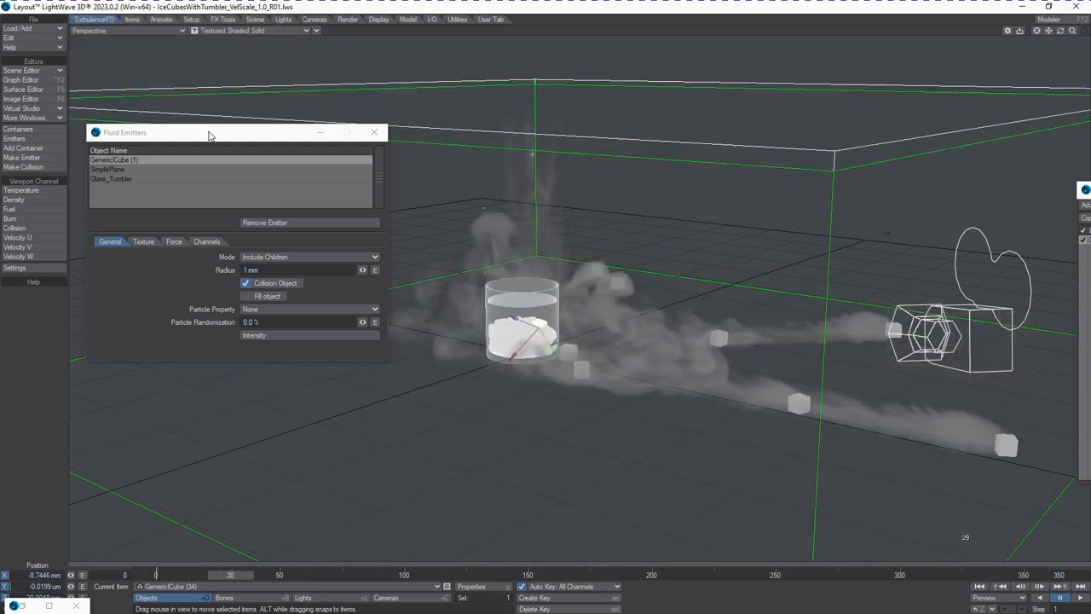
pyautogui.moveTo(212, 134); pyautogui.dragTo(1090, 137)
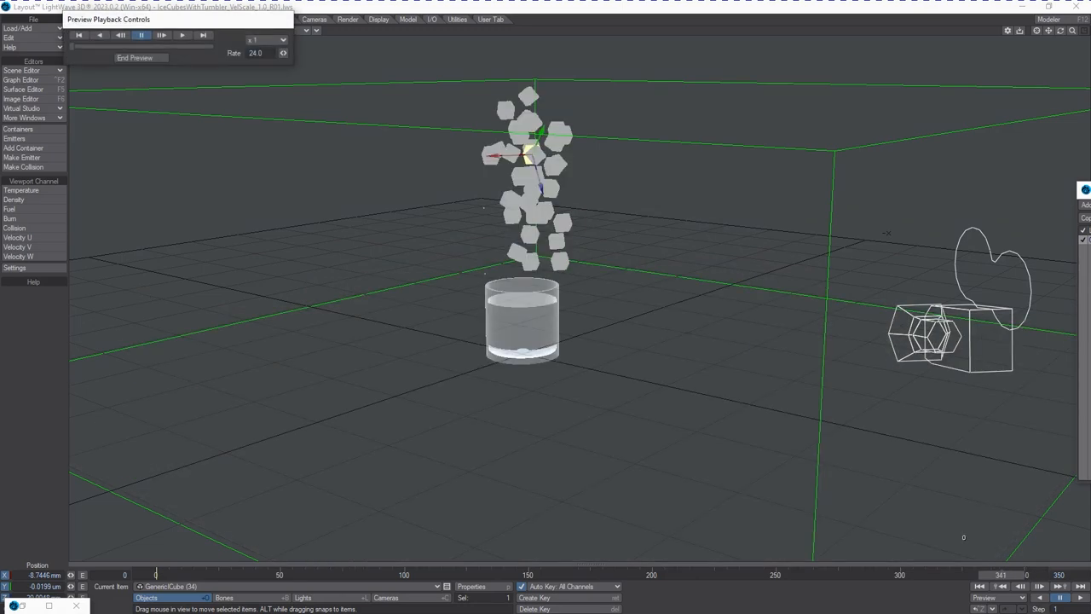
pyautogui.click(182, 36)
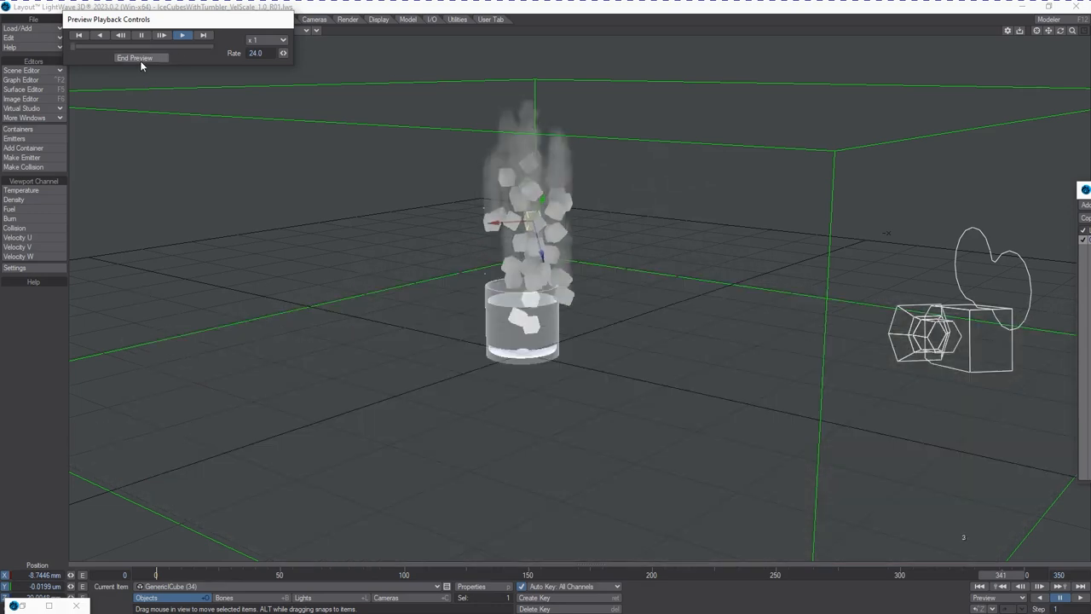
pyautogui.click(141, 61)
# Switch the viewport to Top (XZ), make a preview of frames 0 to 350, play it, and end it.
pyautogui.click(102, 30)
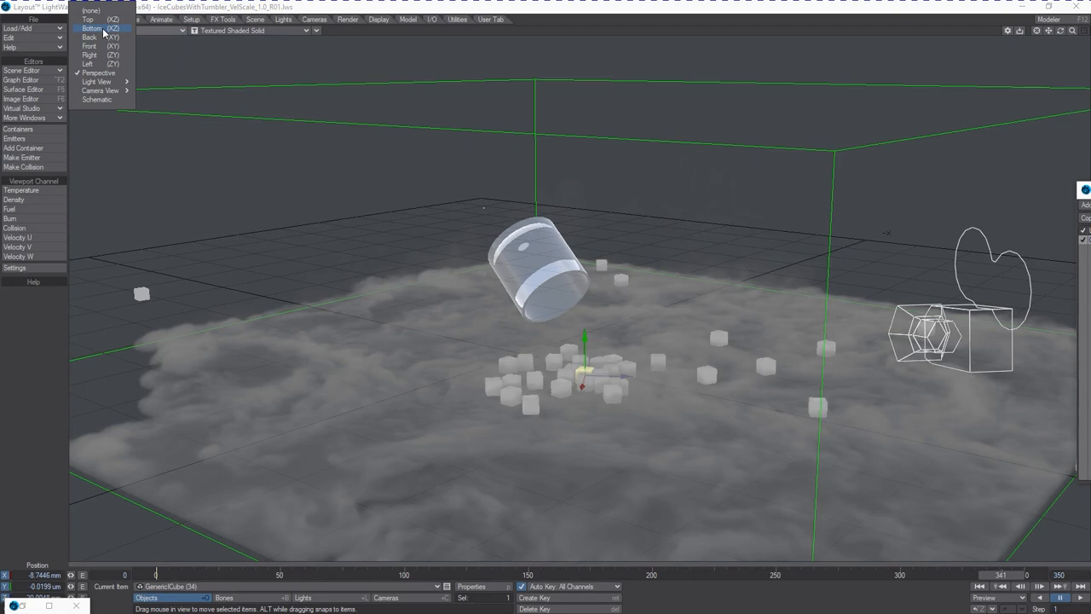
pyautogui.click(100, 19)
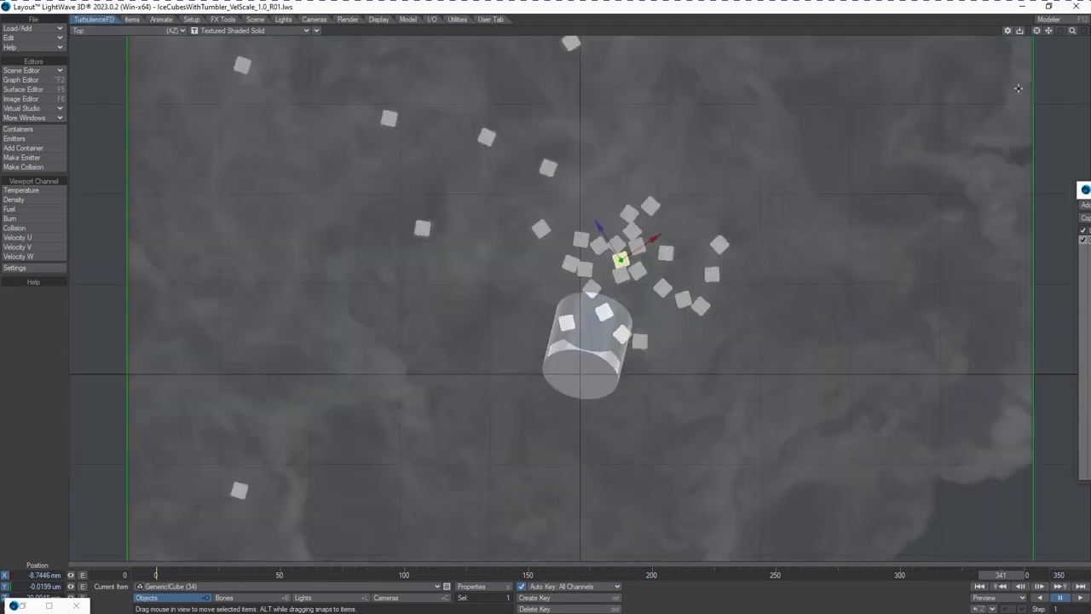
pyautogui.moveTo(1071, 36); pyautogui.dragTo(1072, 36)
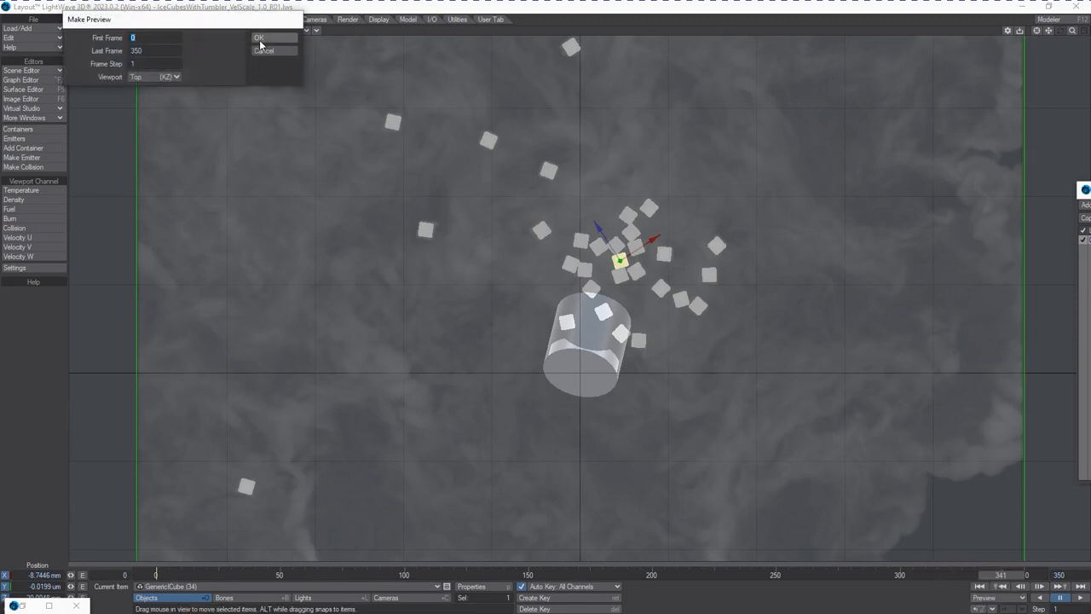
pyautogui.click(259, 39)
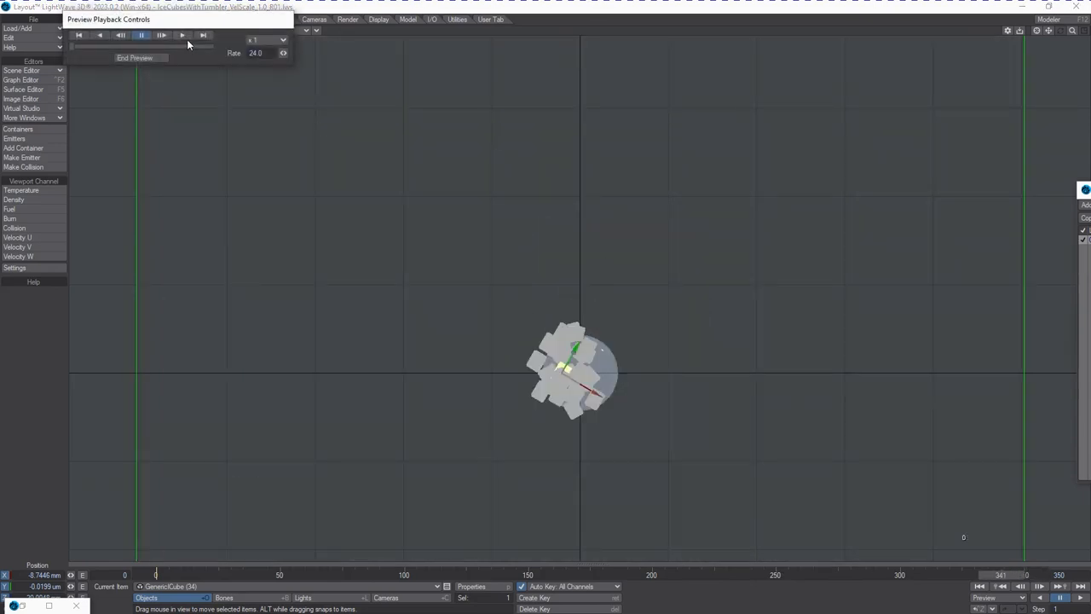
pyautogui.click(182, 35)
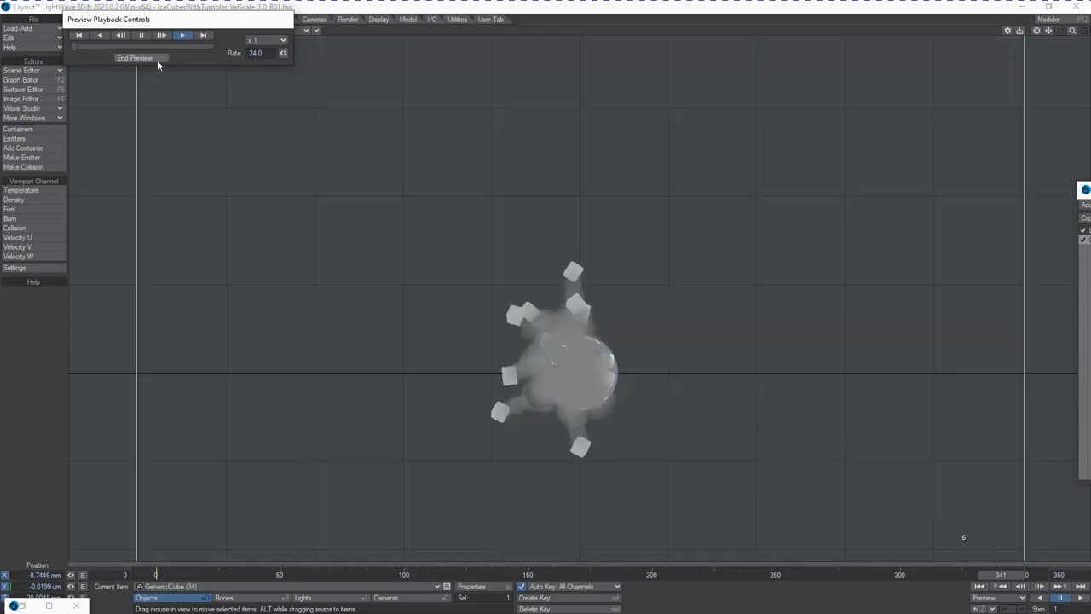
pyautogui.click(157, 59)
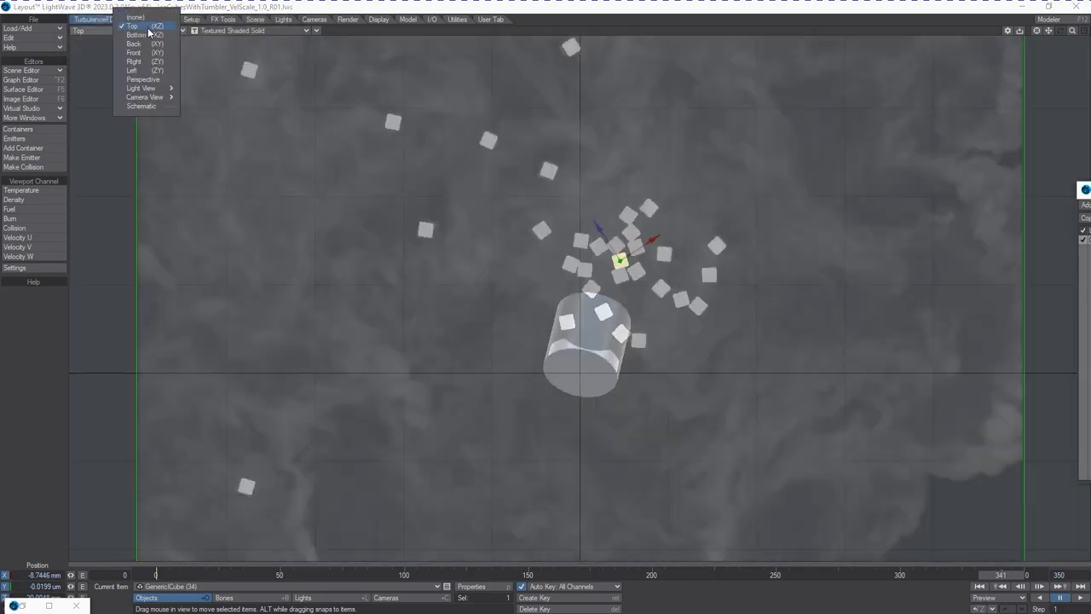
# Return the viewport to Perspective and examine the smoke around the ice cubes and tumbler up close along the timeline.
pyautogui.click(142, 79)
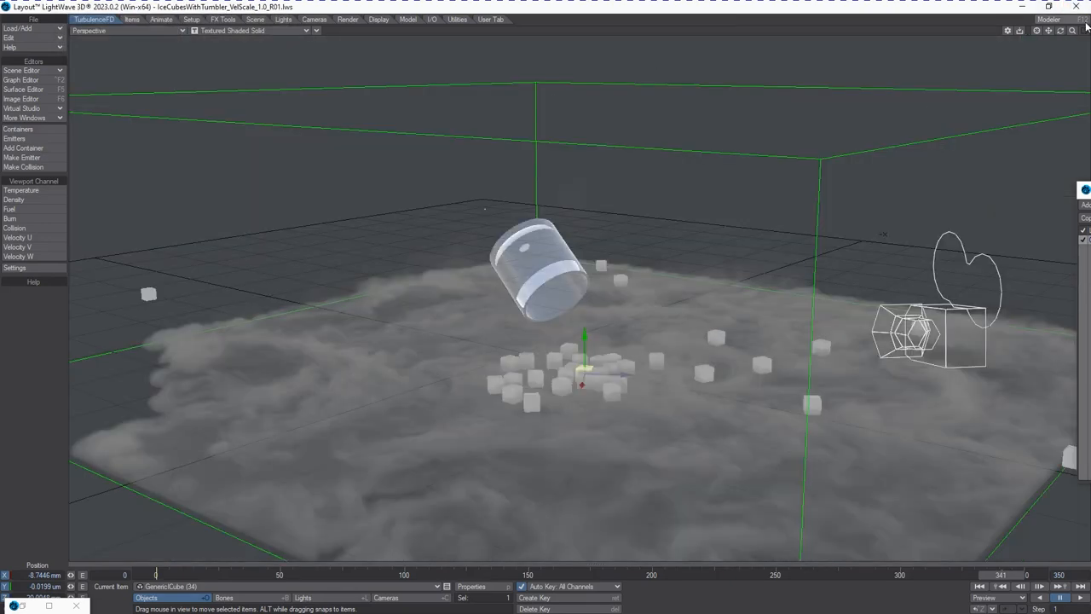
pyautogui.moveTo(1065, 33); pyautogui.dragTo(1065, 38)
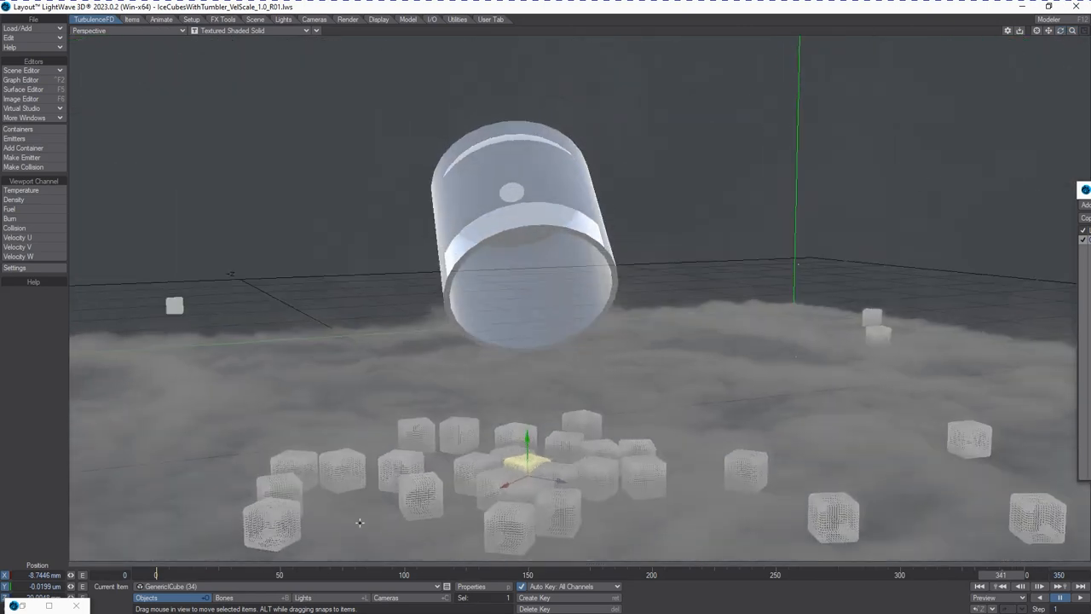
pyautogui.moveTo(390, 574)
pyautogui.mouseDown()
pyautogui.moveTo(404, 576)
pyautogui.moveTo(394, 574)
pyautogui.mouseUp()
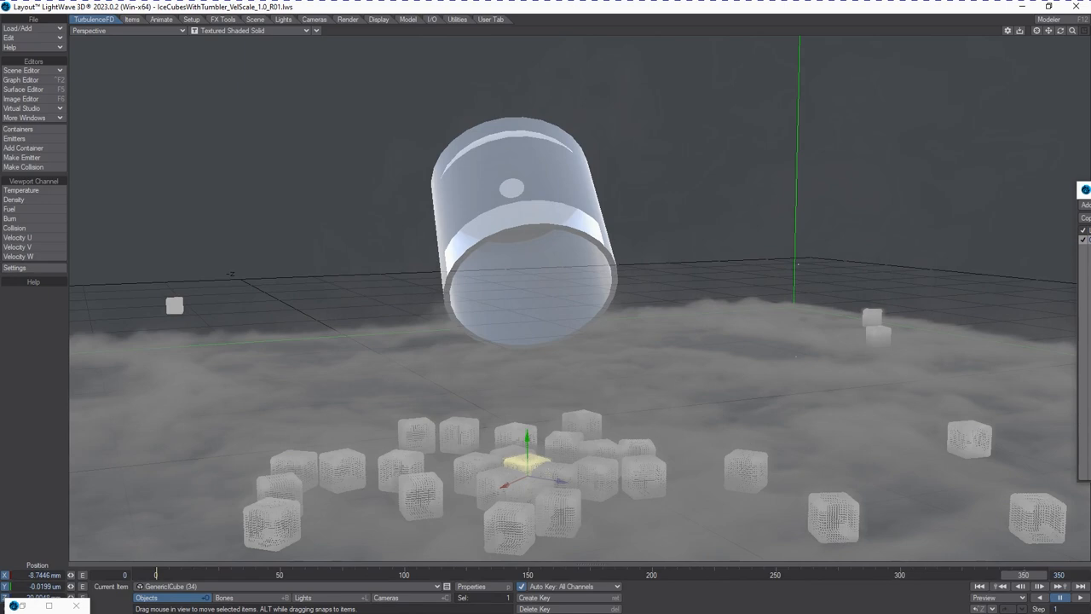
# Bring the Fluid Emitters window back, review the SimplePlane collision settings, and examine the smoke layer from a low angle.
pyautogui.moveTo(0, 276); pyautogui.dragTo(196, 264)
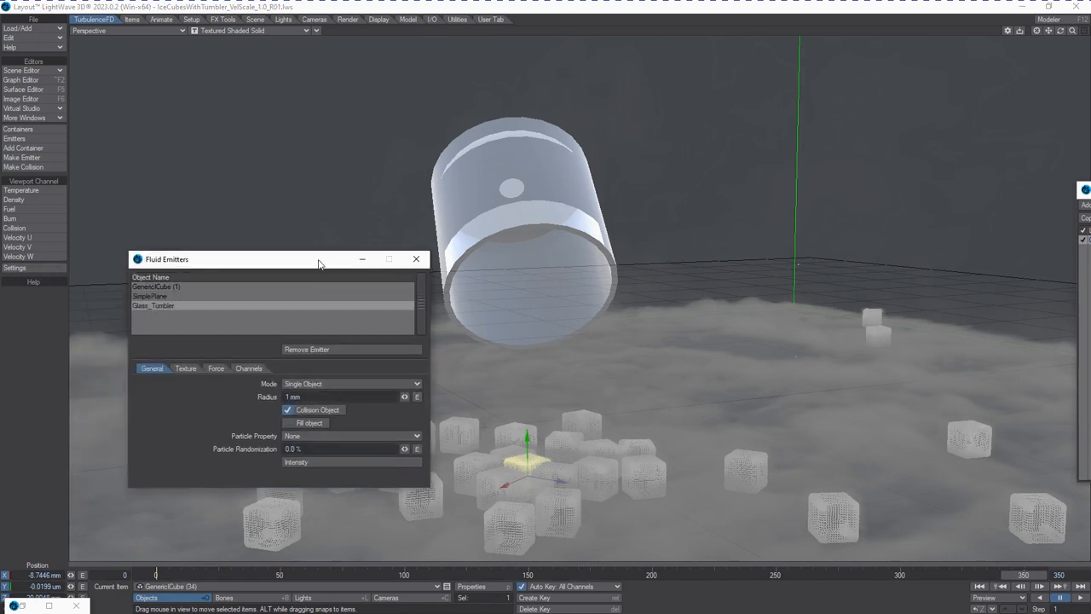
pyautogui.moveTo(279, 261); pyautogui.dragTo(222, 142)
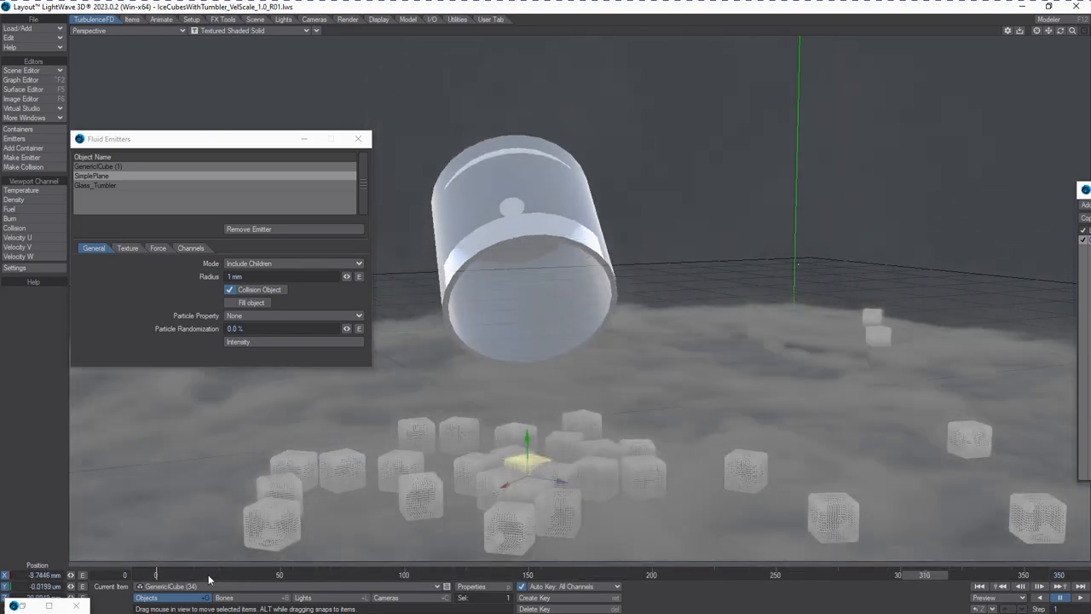
pyautogui.moveTo(129, 582); pyautogui.dragTo(213, 580)
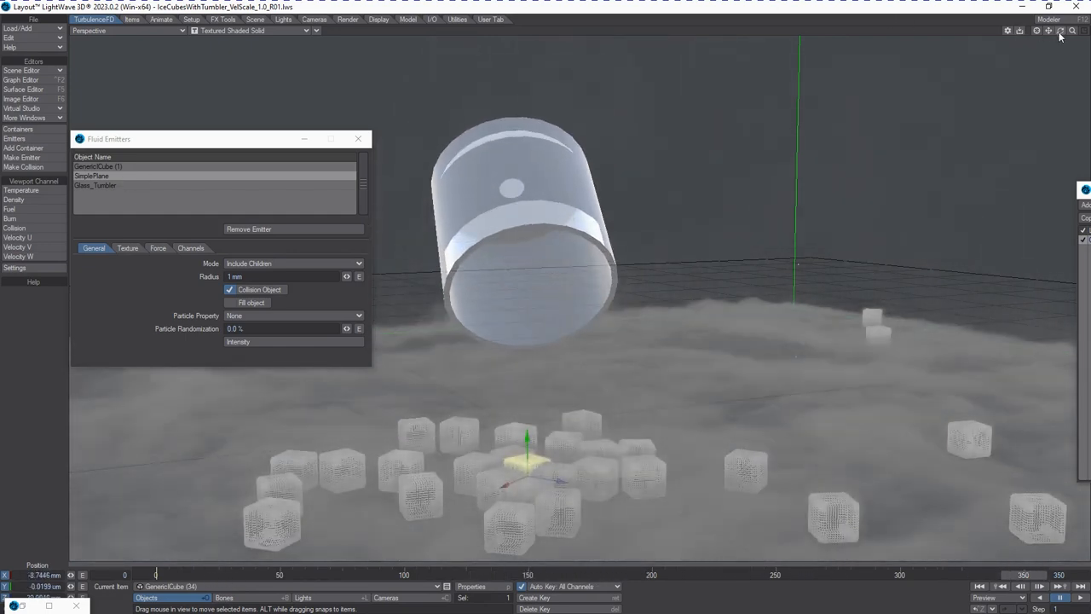
pyautogui.moveTo(1060, 32); pyautogui.dragTo(1060, 38)
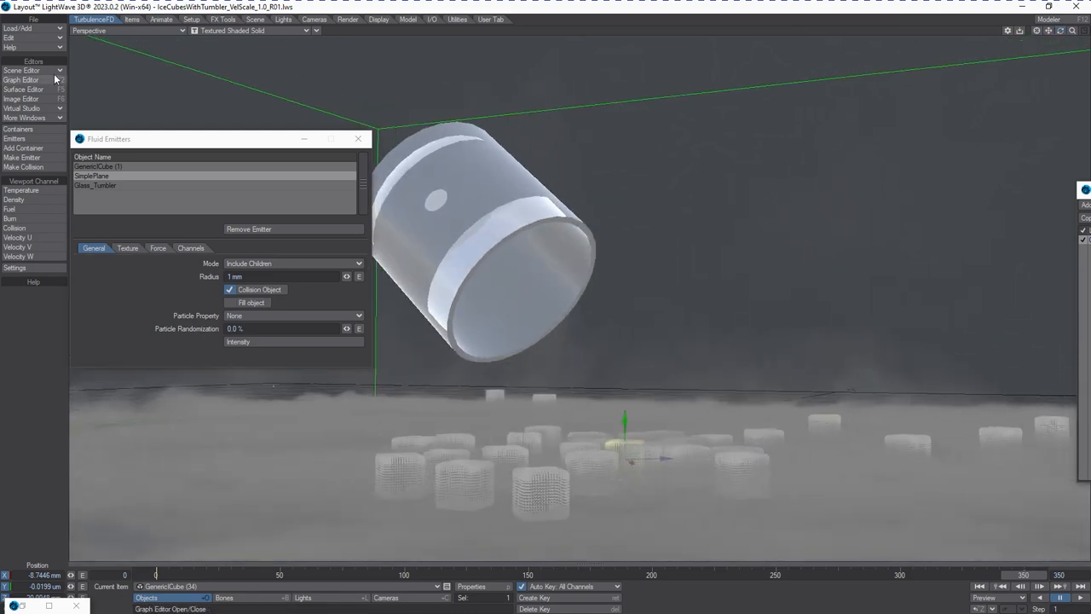
pyautogui.moveTo(153, 151); pyautogui.dragTo(158, 78)
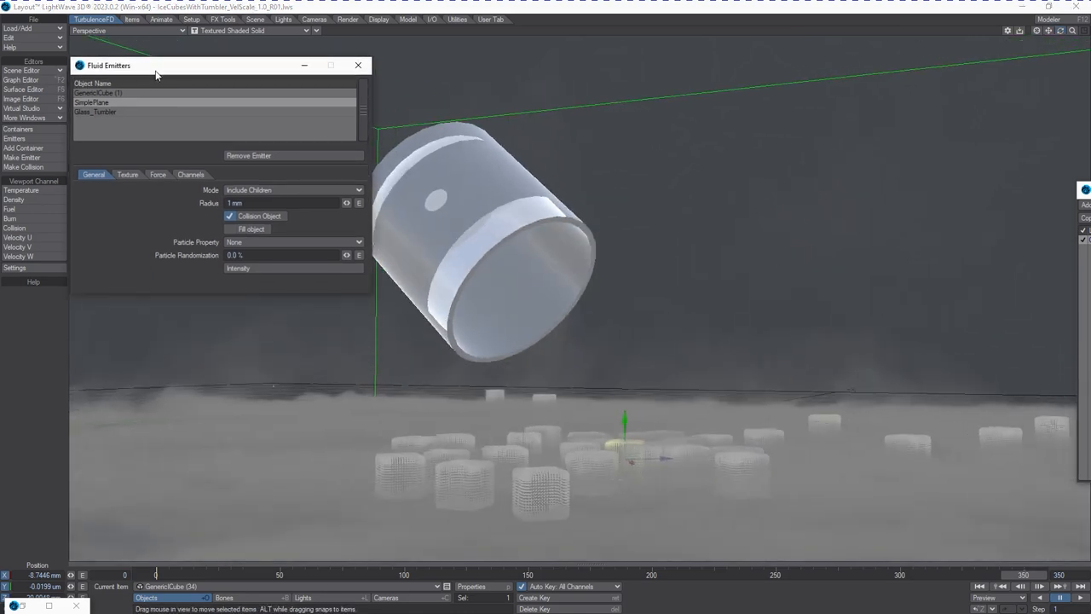
pyautogui.click(1012, 580)
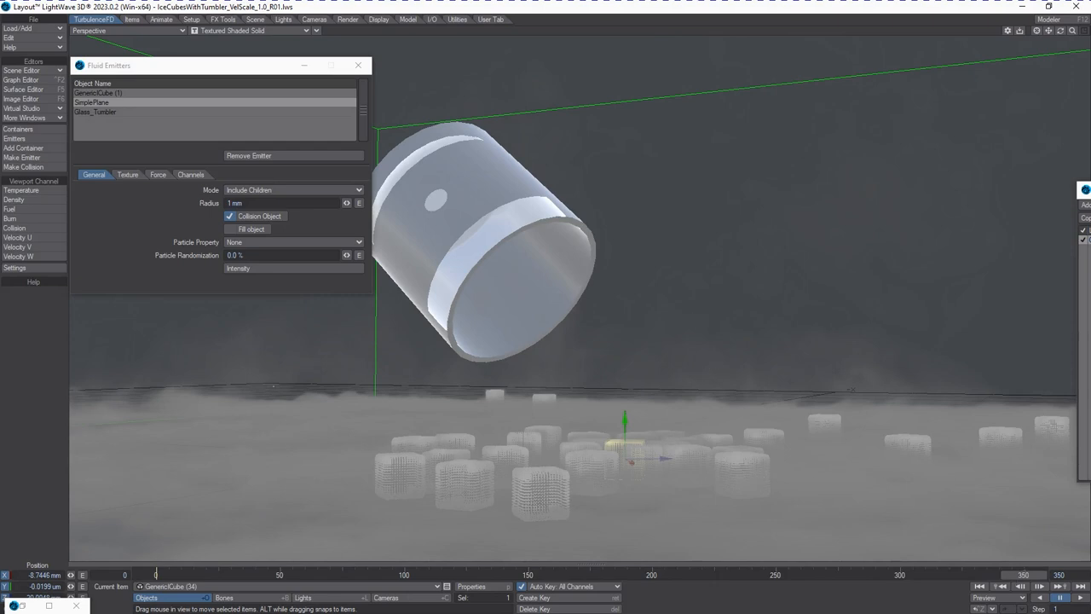
# Bring back the TurbulenceFD window and set the VolCon container's voxel size to 1 mm.
pyautogui.moveTo(609, 138); pyautogui.dragTo(756, 85)
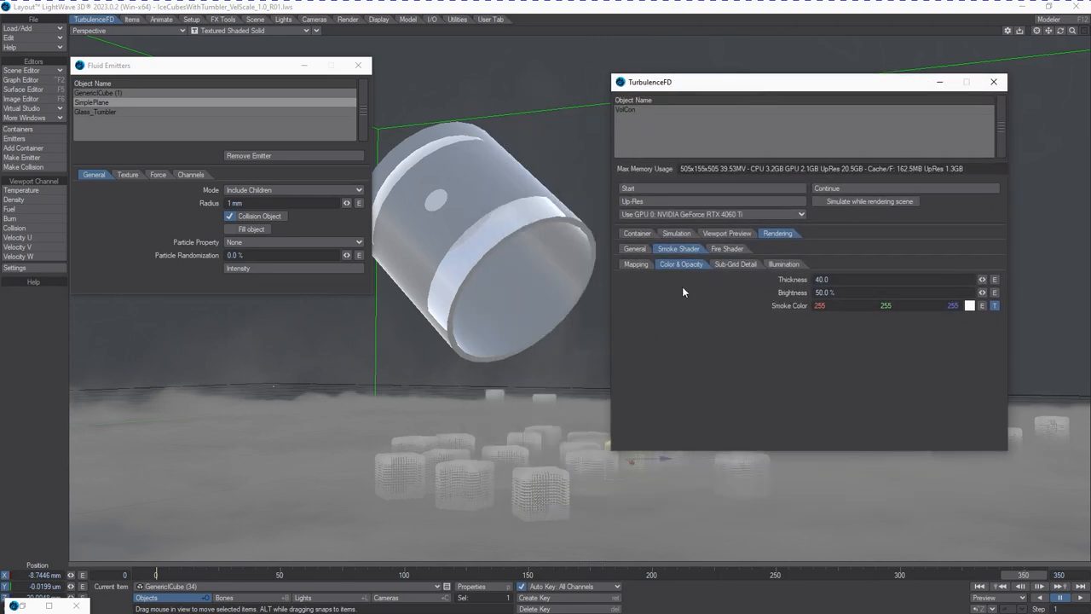
pyautogui.click(634, 248)
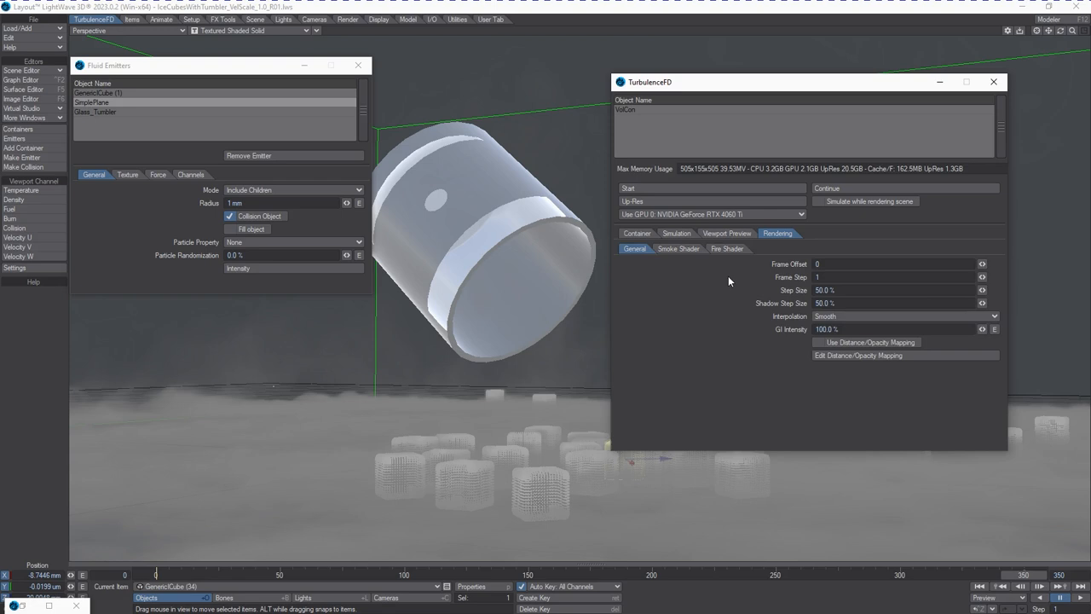
pyautogui.click(636, 233)
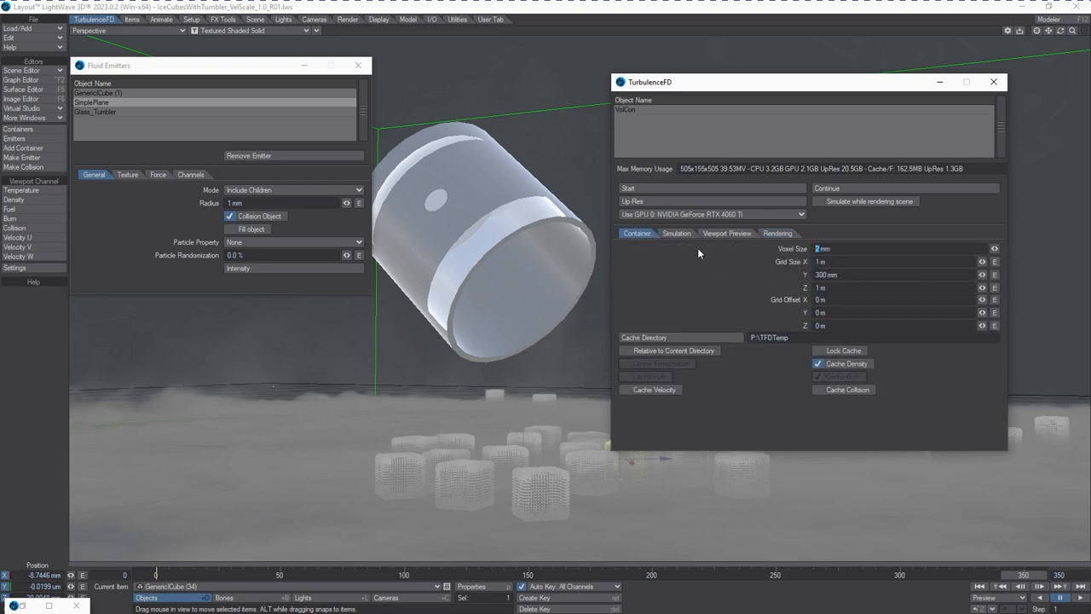
pyautogui.write('1')
pyautogui.press('Tab')
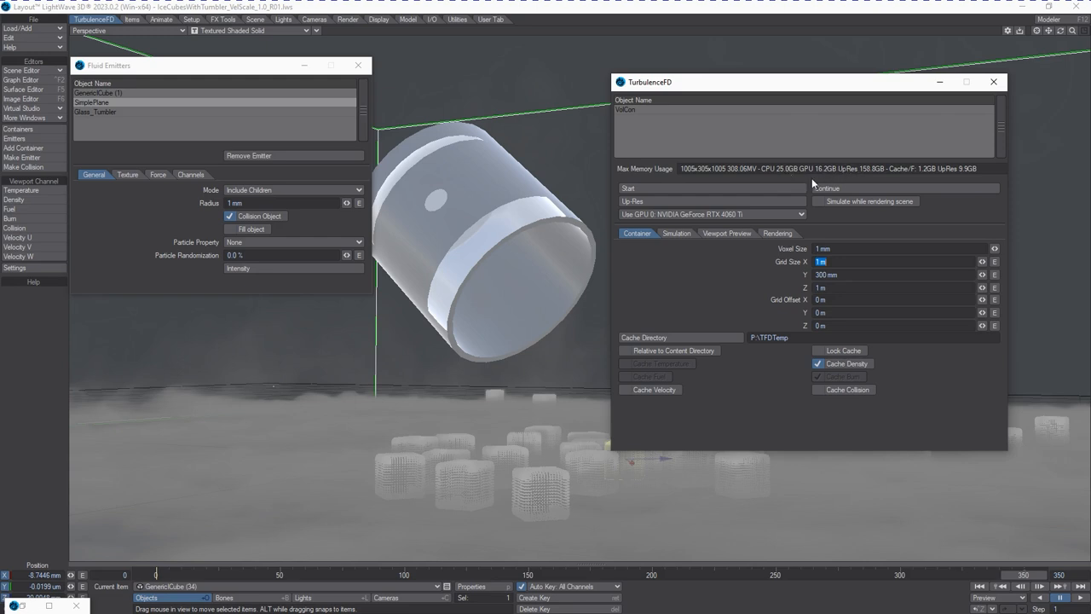
# Try voxel sizes of 1.5 mm and 2 mm for the VolCon container and settle on 1.5 mm.
pyautogui.click(814, 250)
pyautogui.write('1.5')
pyautogui.press('Tab')
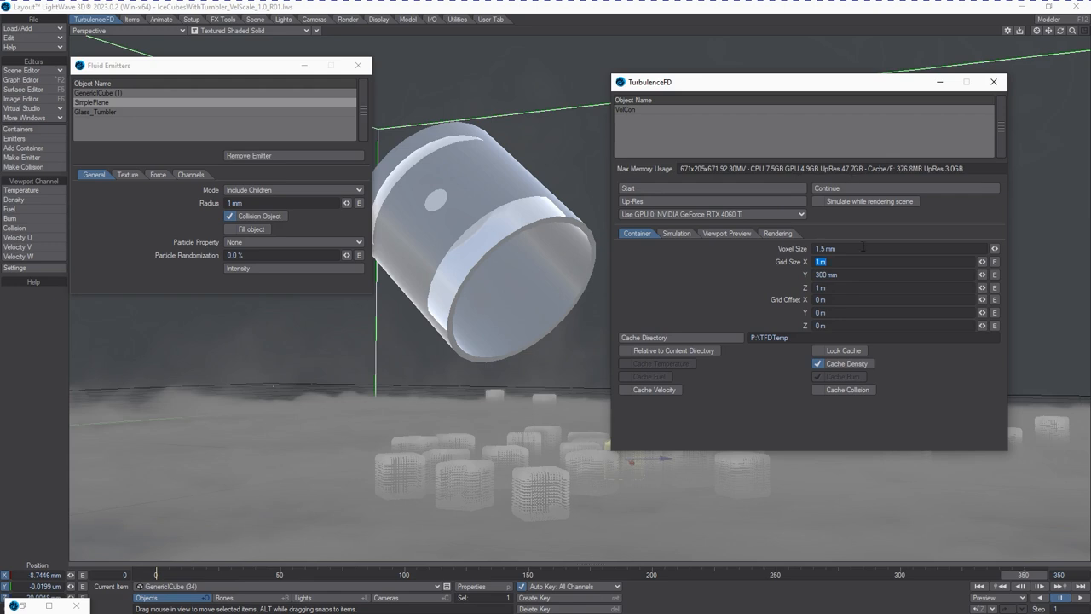
pyautogui.moveTo(825, 249); pyautogui.dragTo(714, 257)
pyautogui.write('2')
pyautogui.press('Tab')
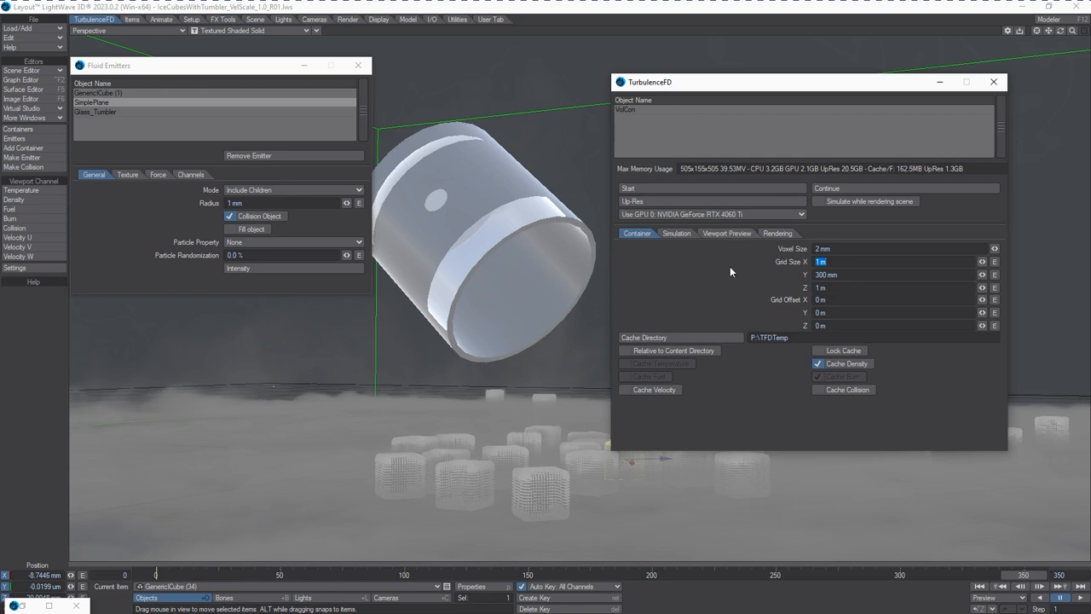
pyautogui.moveTo(821, 249); pyautogui.dragTo(494, 301)
pyautogui.press('Tab')
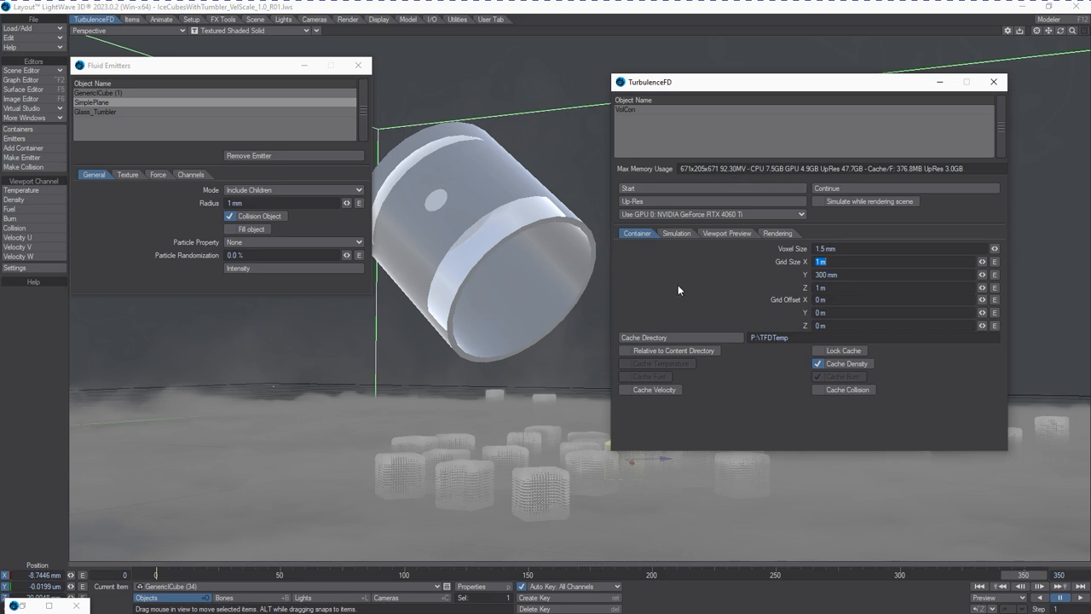
# Review the container's Solver, Velocity, Up-Res'ing and Wind simulation settings.
pyautogui.click(676, 233)
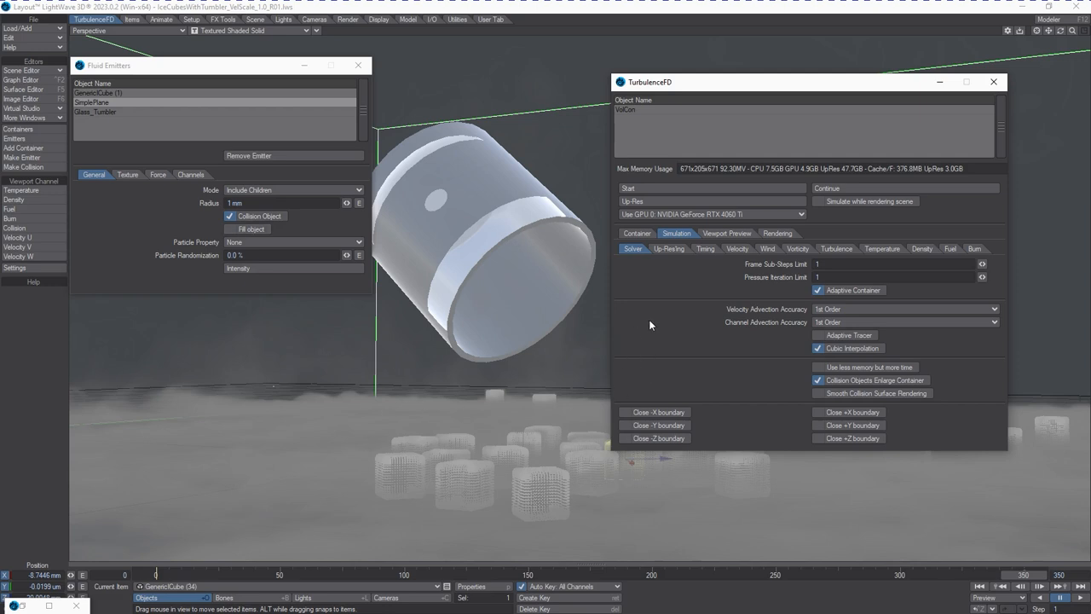
pyautogui.moveTo(709, 82); pyautogui.dragTo(722, 60)
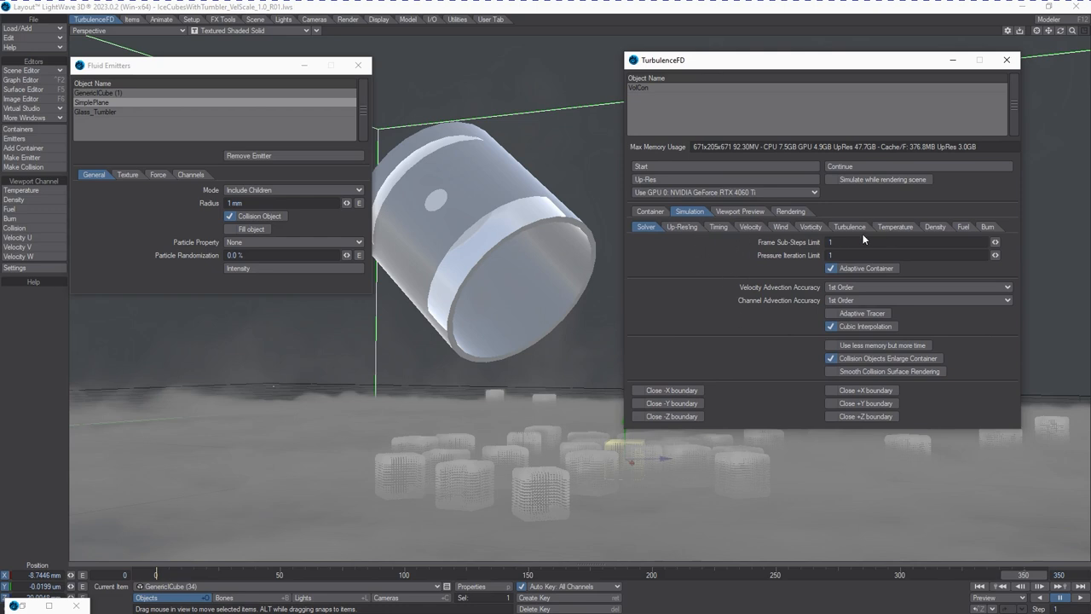
pyautogui.click(758, 227)
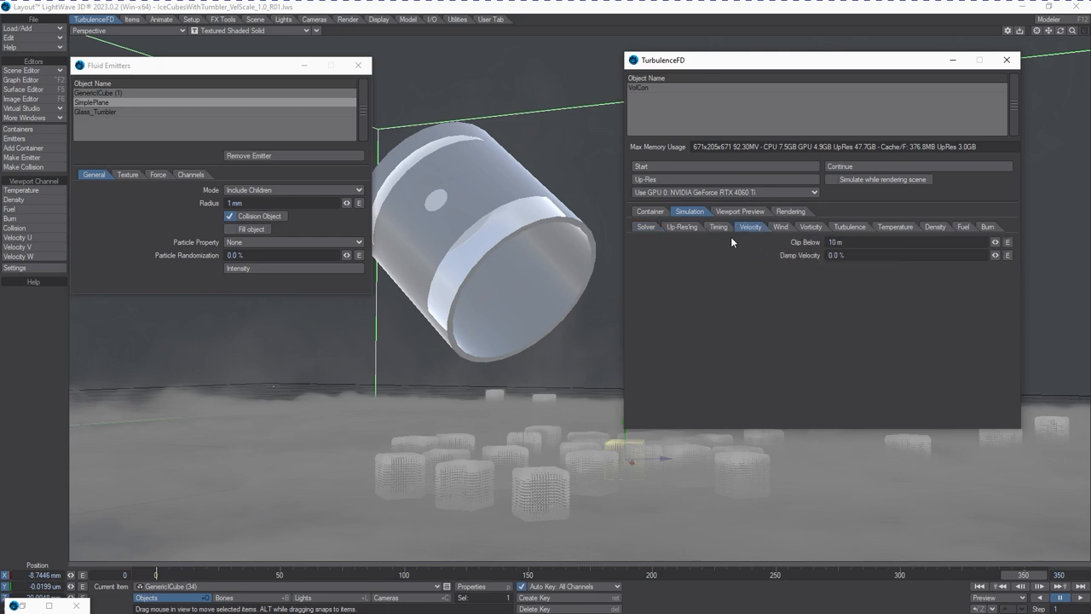
pyautogui.click(708, 227)
pyautogui.click(684, 226)
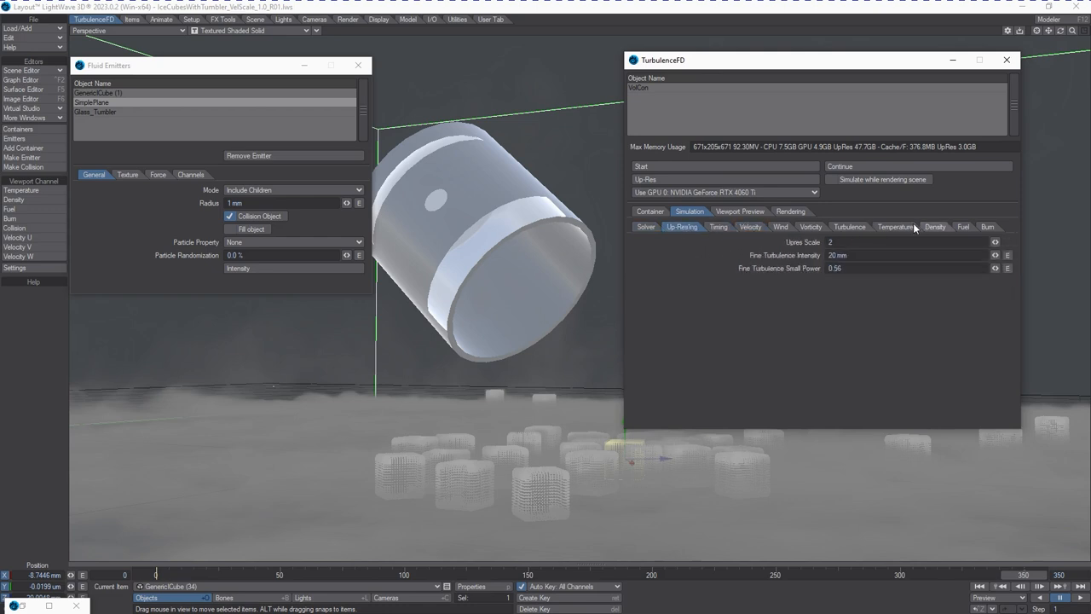
pyautogui.click(782, 227)
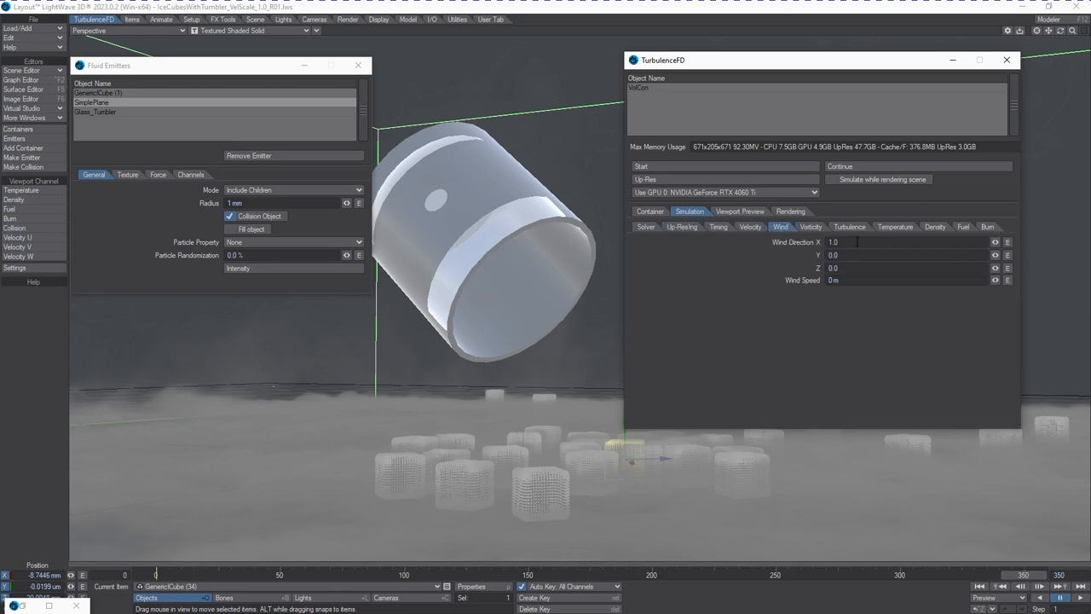
# Review the Vorticity and Turbulence simulation settings, including both intensity mapping curves, and close the curve windows.
pyautogui.click(811, 226)
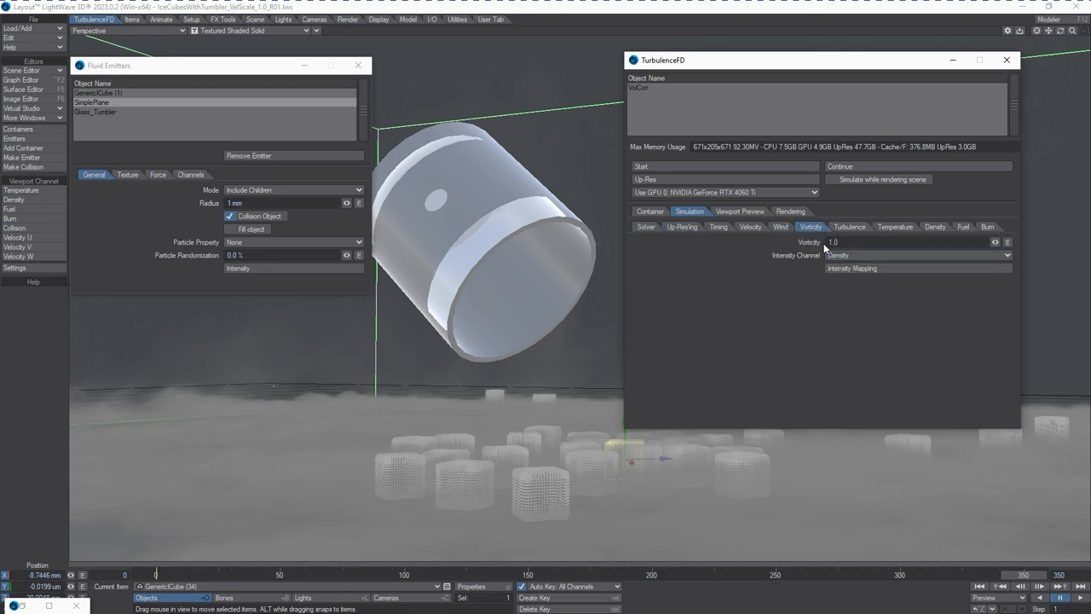
pyautogui.click(866, 266)
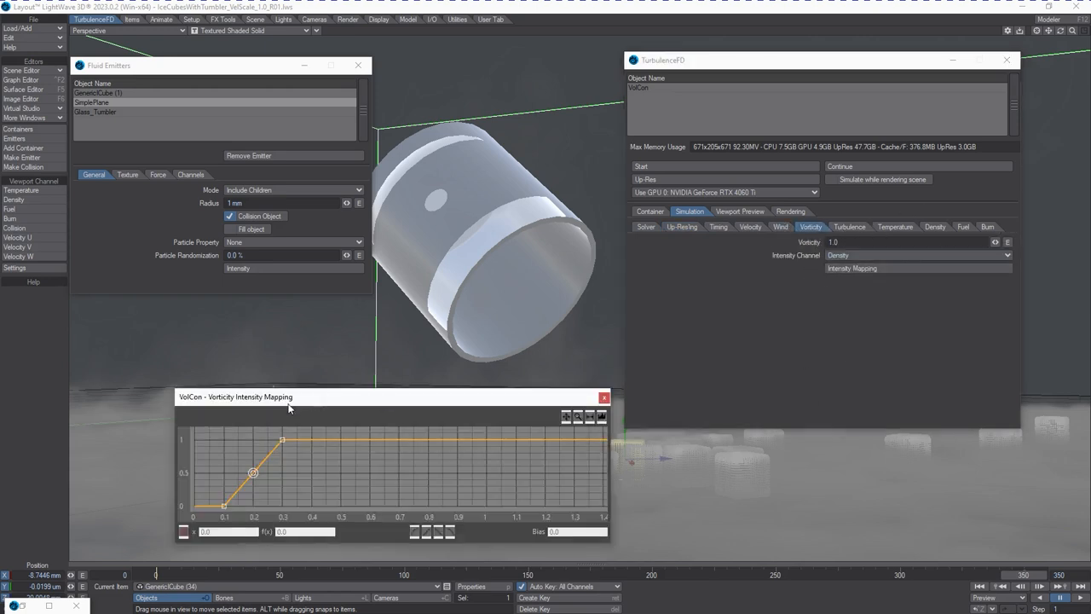
pyautogui.click(604, 397)
pyautogui.click(861, 228)
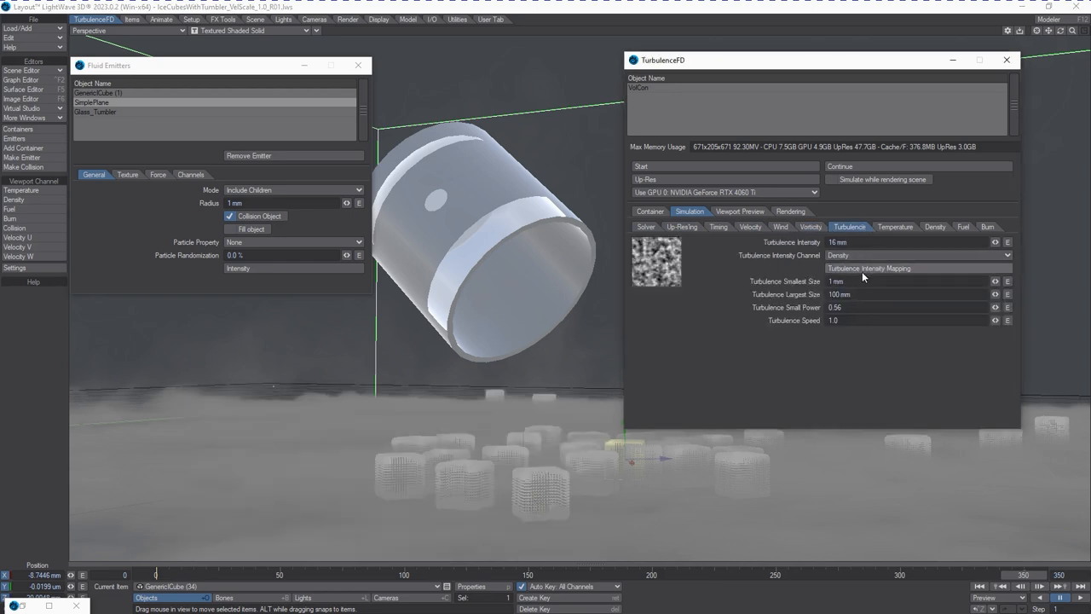
pyautogui.click(861, 271)
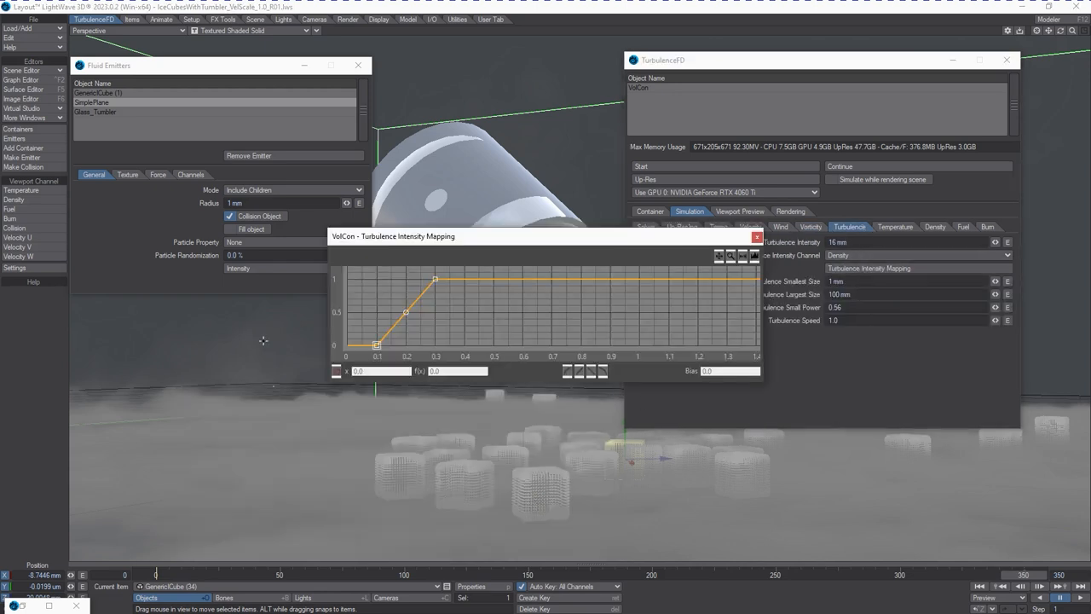
pyautogui.click(757, 238)
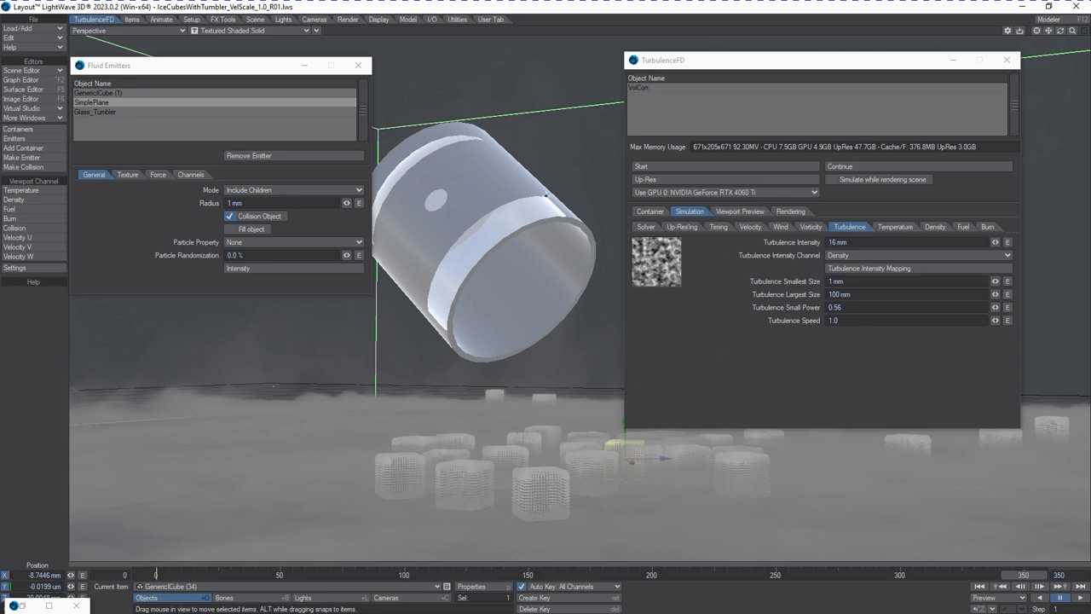
# Clear the TurbulenceFD window away and examine the smoke layer from above and from a low side angle.
pyautogui.moveTo(1072, 35); pyautogui.dragTo(1059, 34)
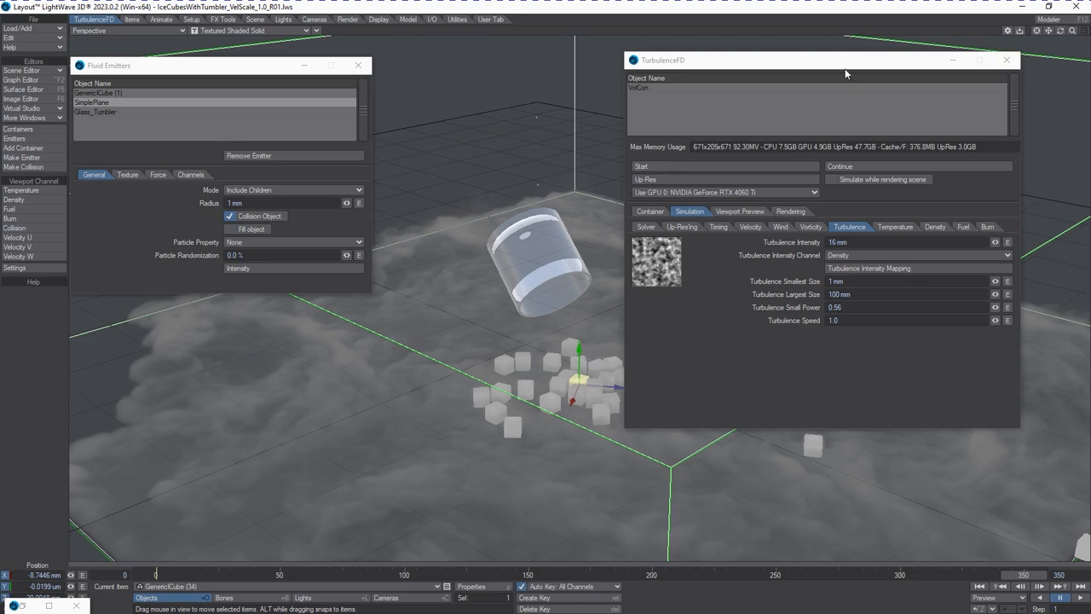
pyautogui.moveTo(846, 65); pyautogui.dragTo(863, 78)
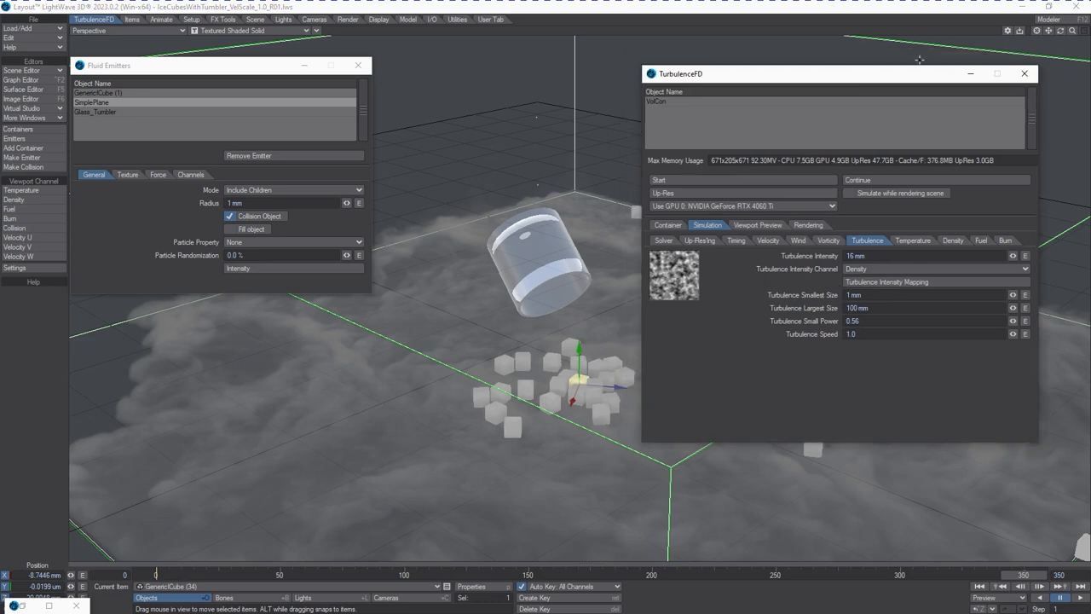
pyautogui.click(1024, 73)
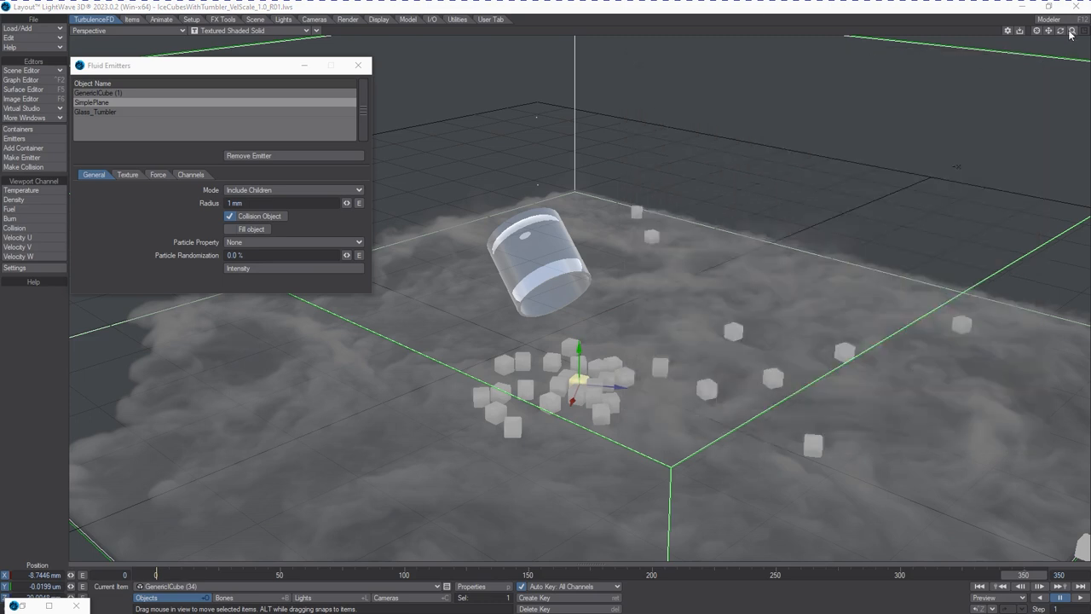
pyautogui.moveTo(1060, 31); pyautogui.dragTo(1065, 35)
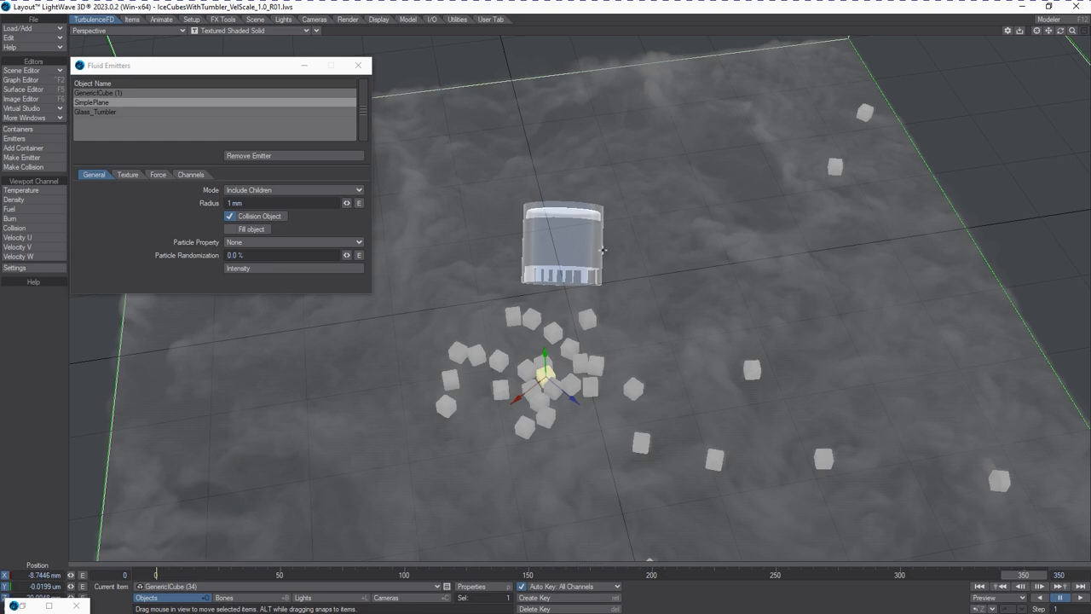
pyautogui.moveTo(1061, 34); pyautogui.dragTo(1055, 34)
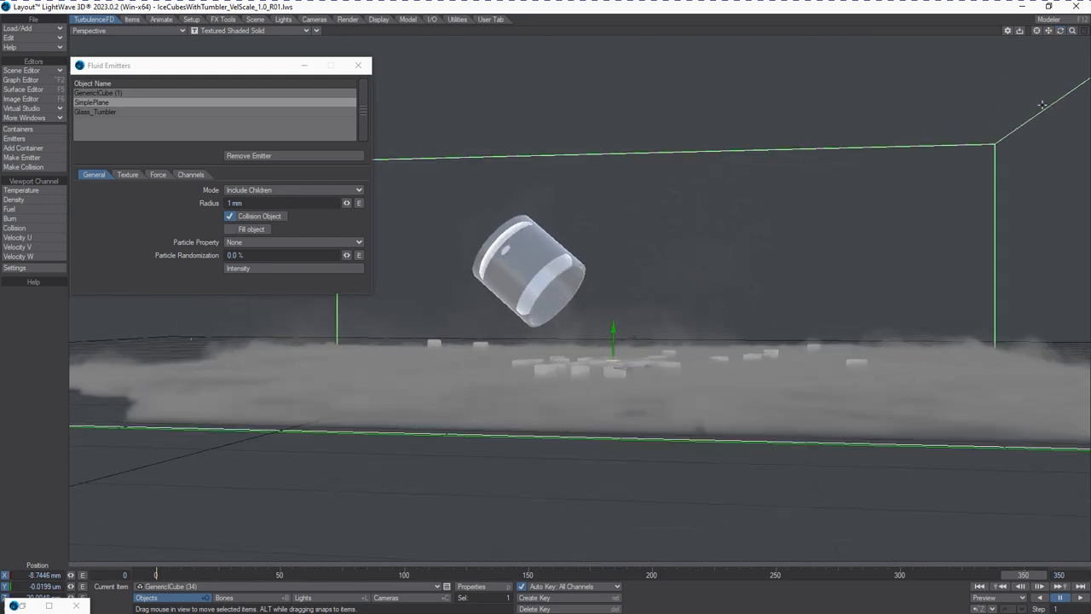
# Bring back the TurbulenceFD window, open the smoke shader's Density mapping curve, and arrange the windows to keep the smoke in view.
pyautogui.moveTo(1090, 79); pyautogui.dragTo(819, 80)
pyautogui.click(761, 230)
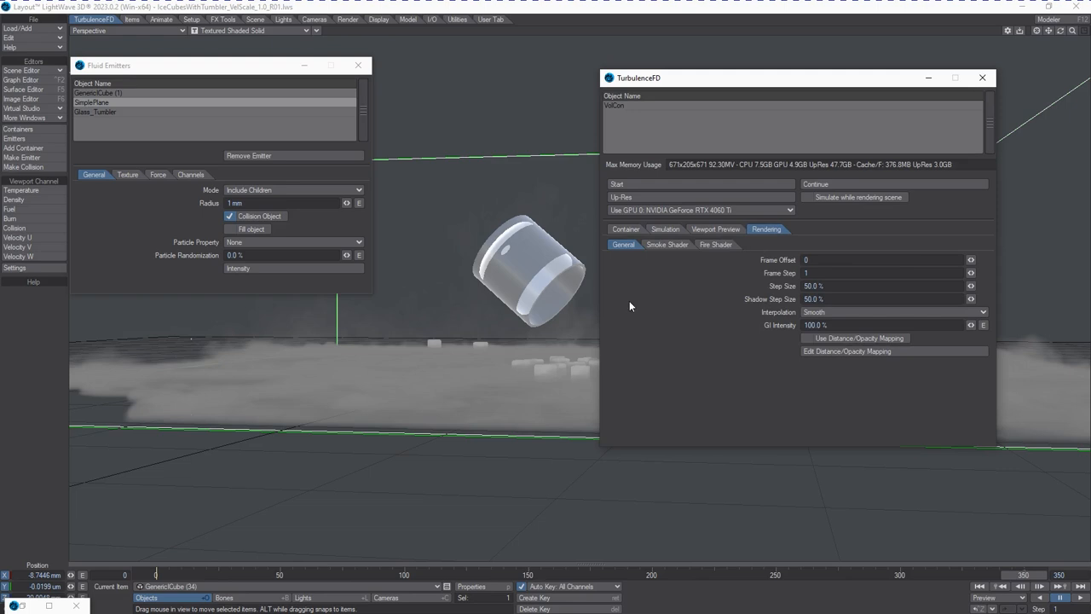
pyautogui.click(679, 244)
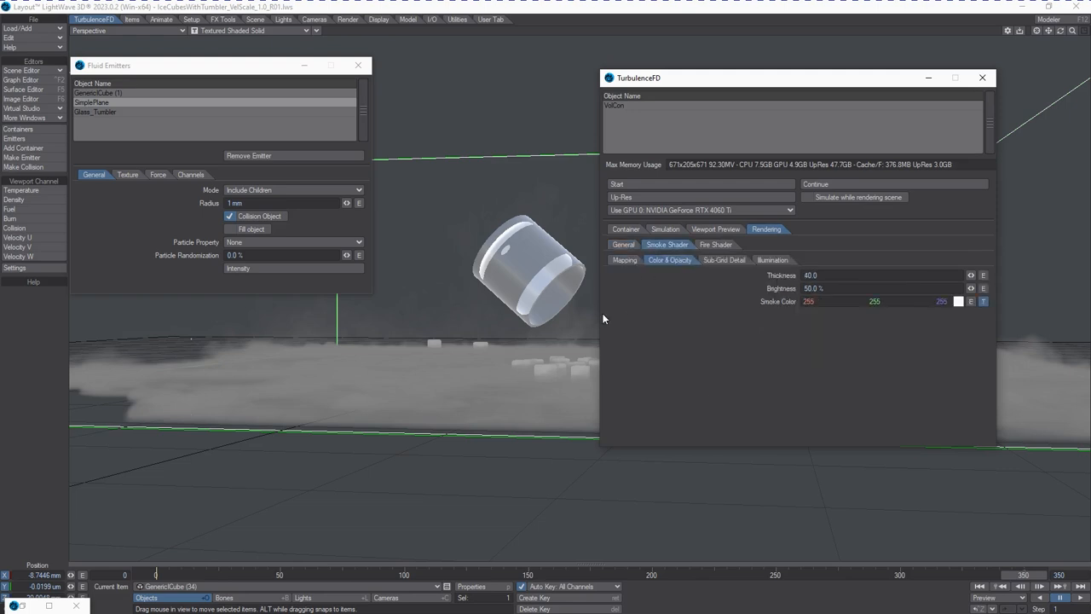
pyautogui.click(623, 261)
pyautogui.click(854, 302)
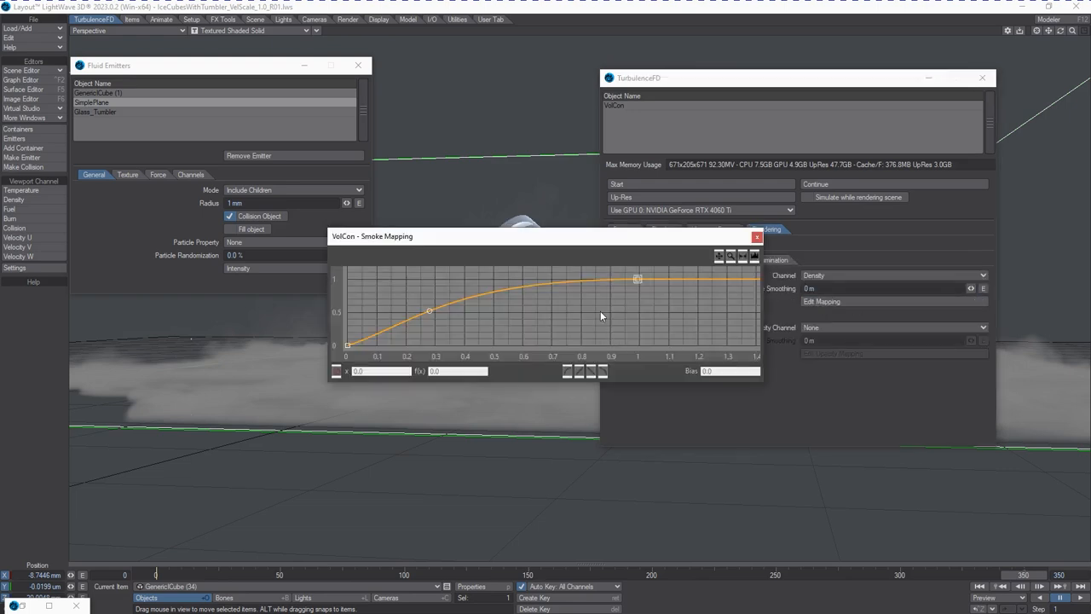
pyautogui.moveTo(579, 245); pyautogui.dragTo(674, 423)
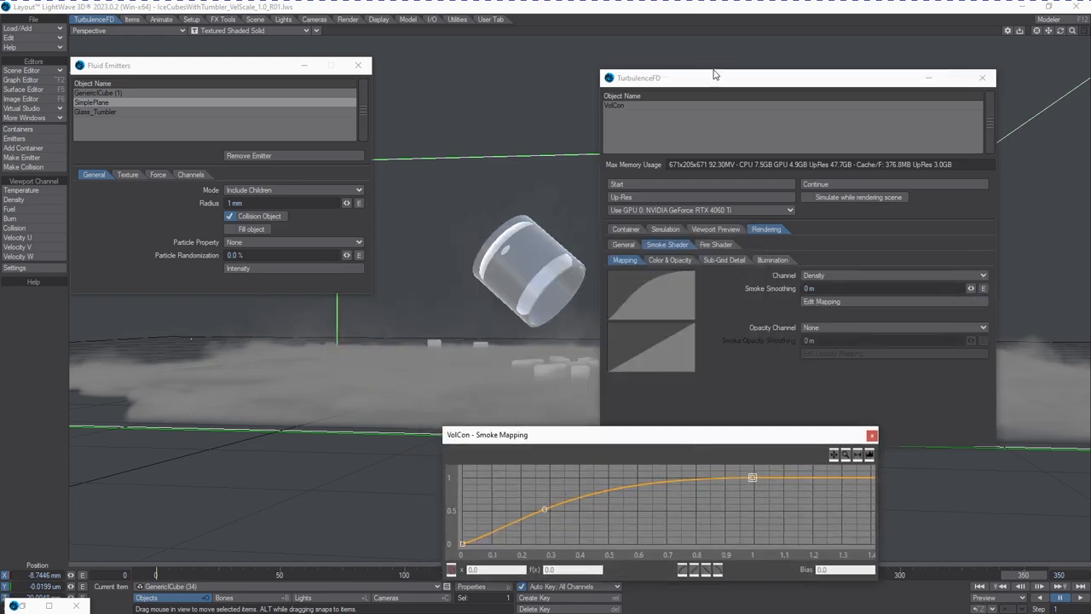
pyautogui.moveTo(711, 80); pyautogui.dragTo(1089, 73)
# Place the smoke mapping curve's end point at about x 1.002, f(x) 0.991 and raise the curve's bias to about 1.32.
pyautogui.moveTo(547, 511); pyautogui.dragTo(571, 522)
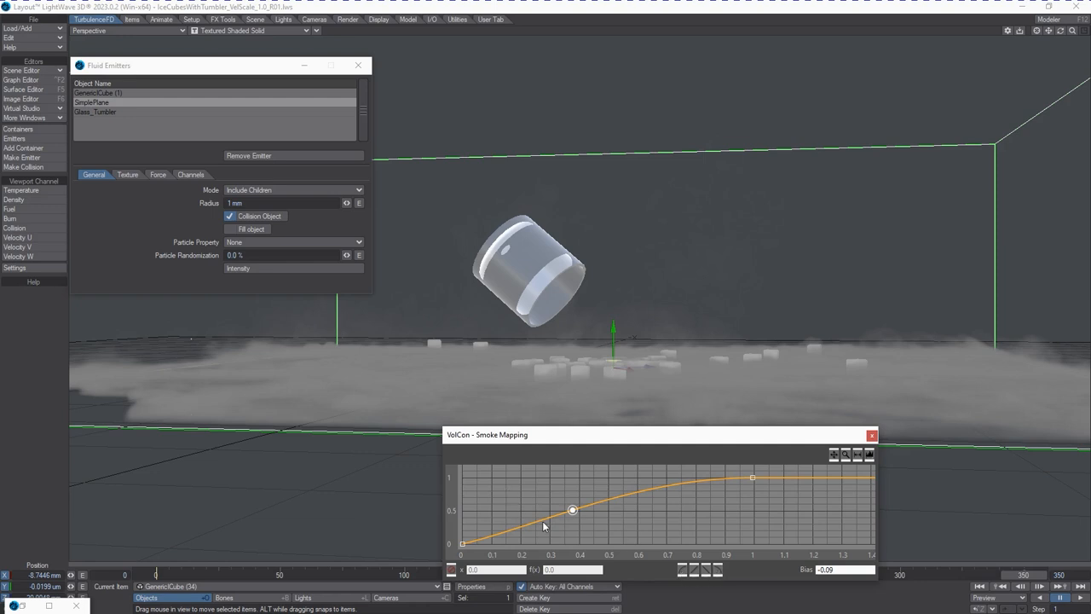
pyautogui.moveTo(573, 511); pyautogui.dragTo(598, 517)
pyautogui.click(462, 543)
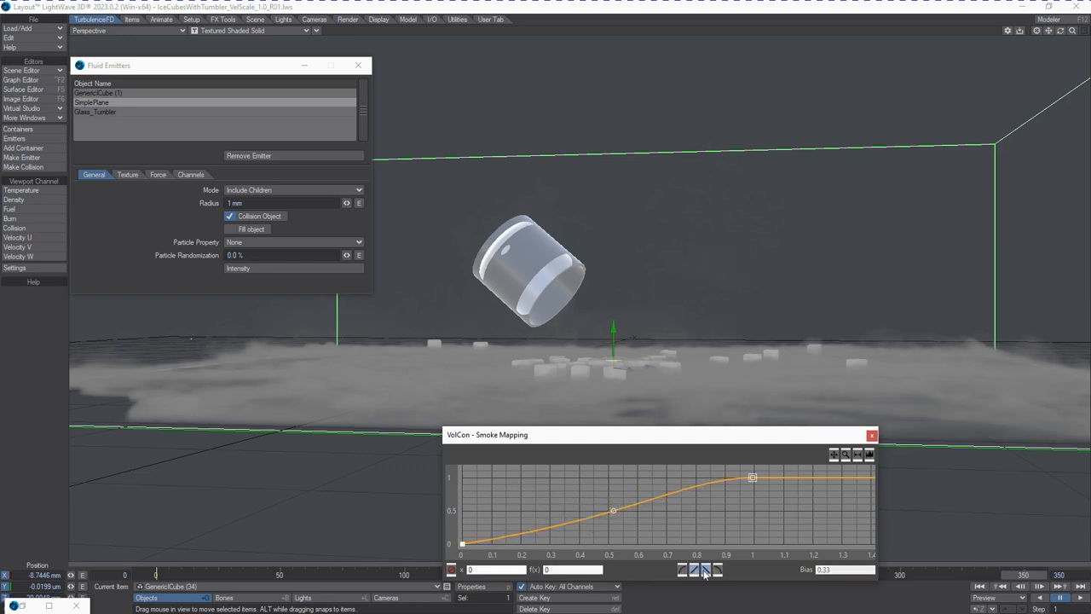
pyautogui.click(752, 478)
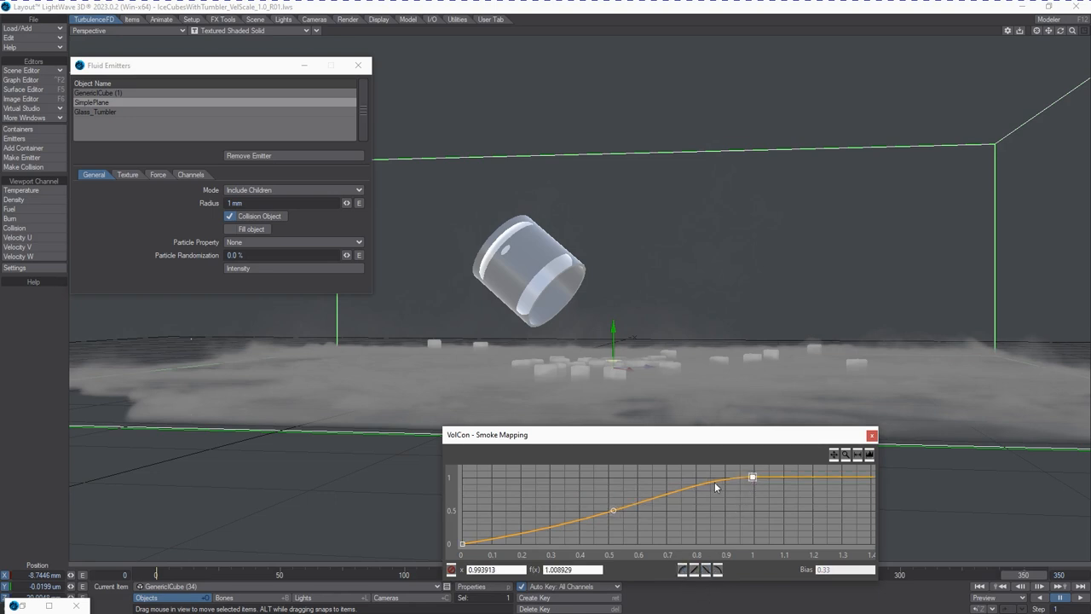
pyautogui.moveTo(746, 480); pyautogui.dragTo(752, 475)
pyautogui.moveTo(753, 478); pyautogui.dragTo(756, 483)
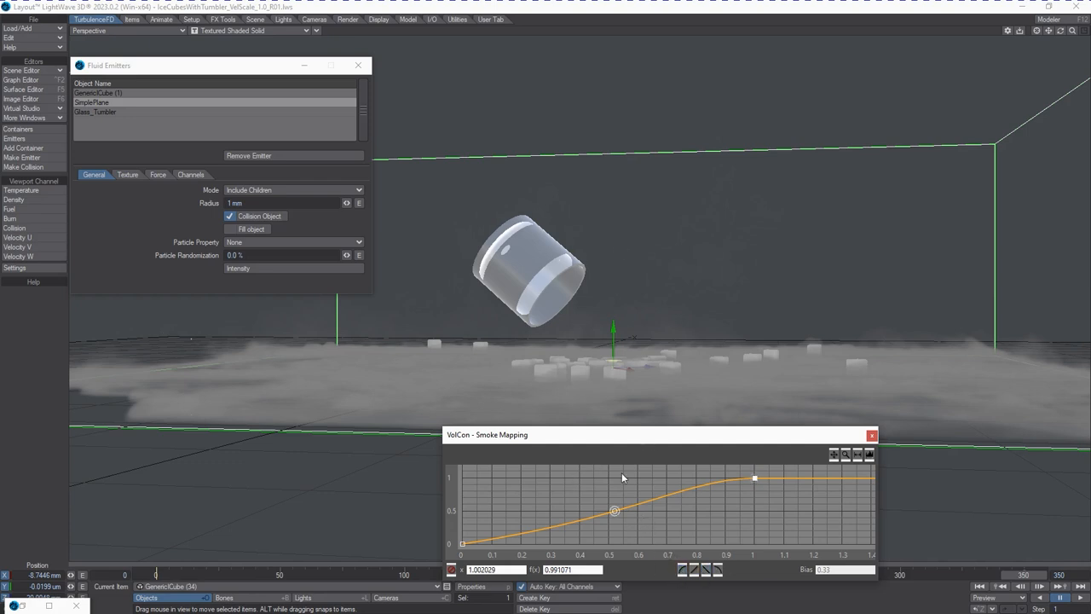
pyautogui.moveTo(614, 511); pyautogui.dragTo(676, 530)
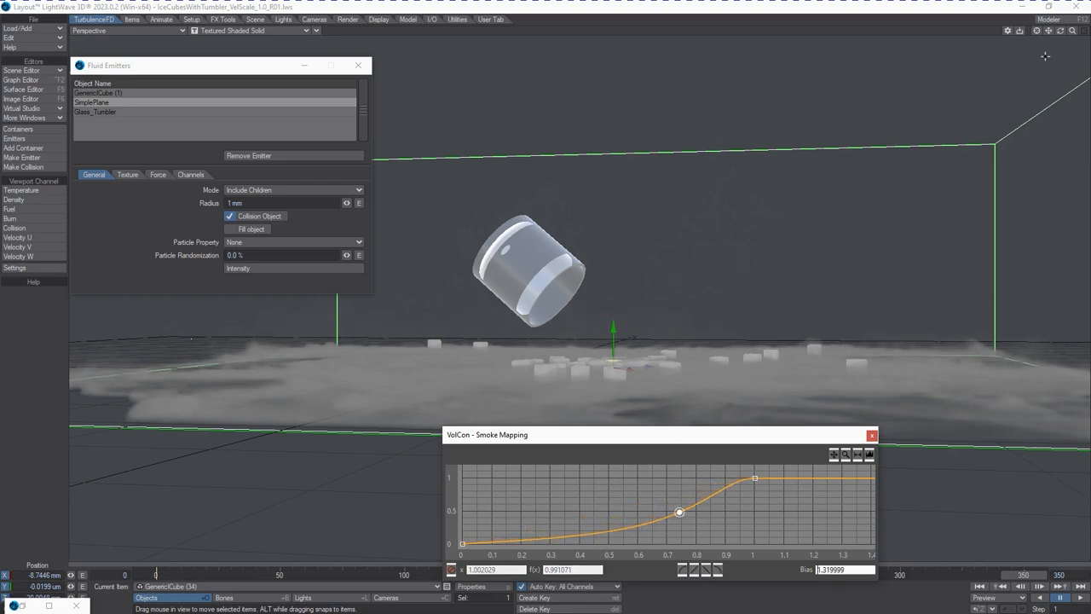
# Try smoke mapping biases of about 1.94 and -0.17 while viewing the smoke from a raised angle.
pyautogui.moveTo(1060, 31); pyautogui.dragTo(1055, 37)
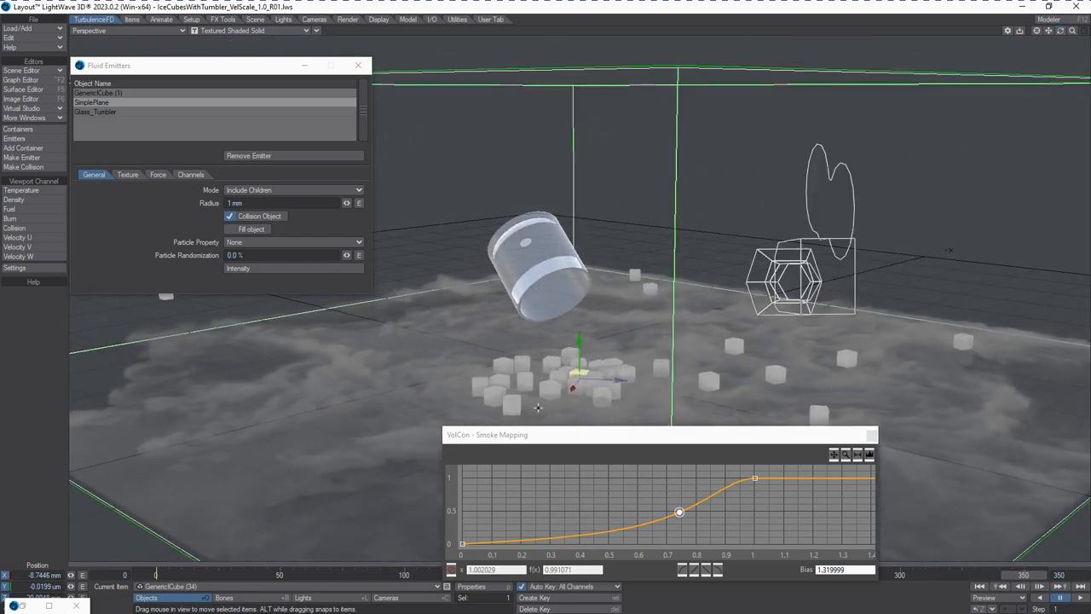
pyautogui.moveTo(594, 452); pyautogui.dragTo(735, 131)
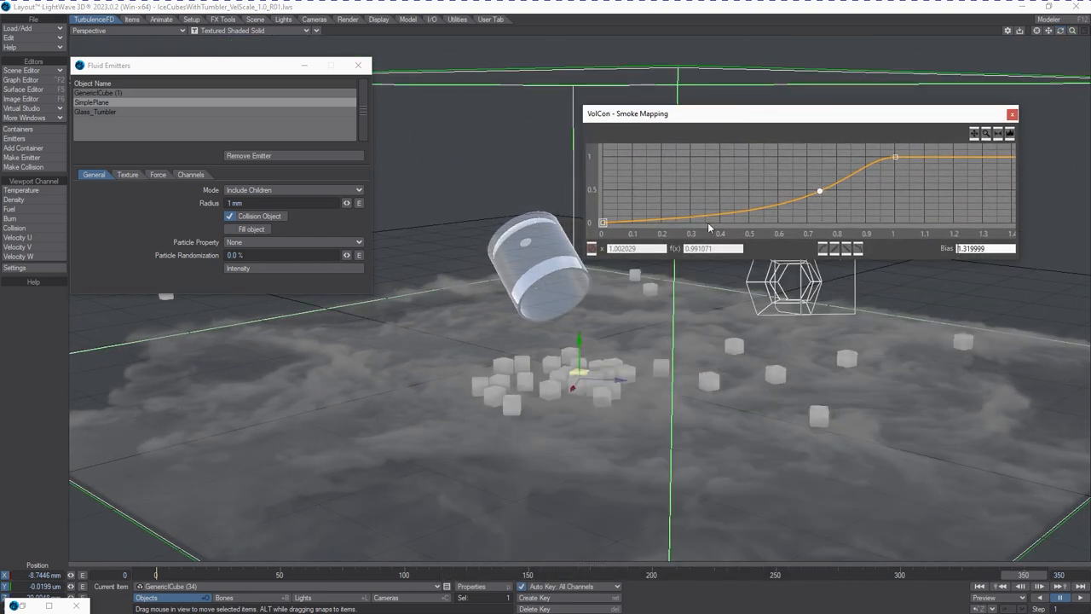
pyautogui.moveTo(820, 191); pyautogui.dragTo(860, 197)
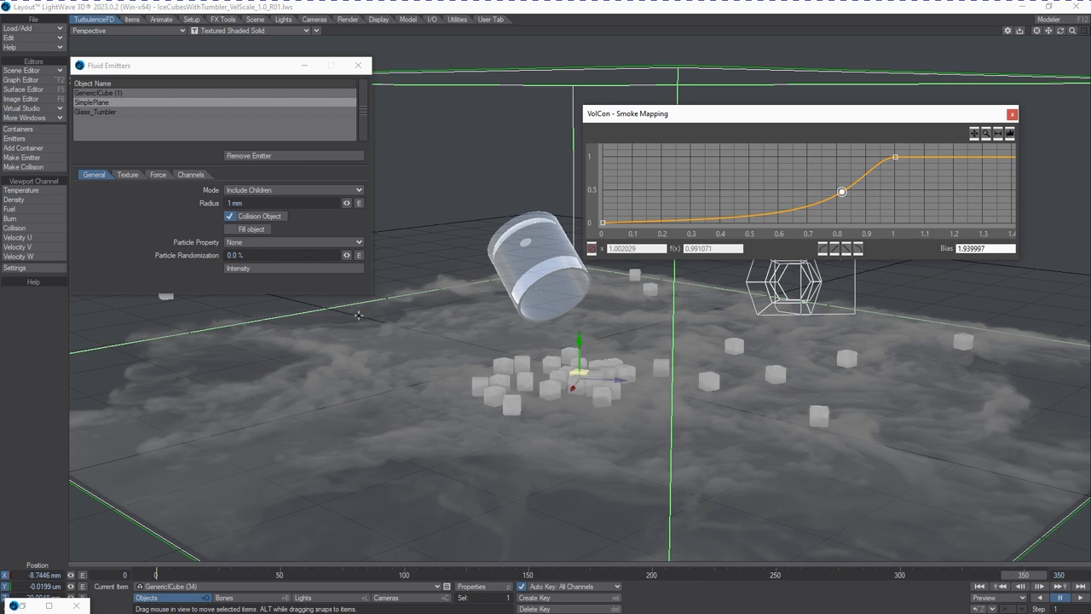
pyautogui.moveTo(841, 194); pyautogui.dragTo(717, 207)
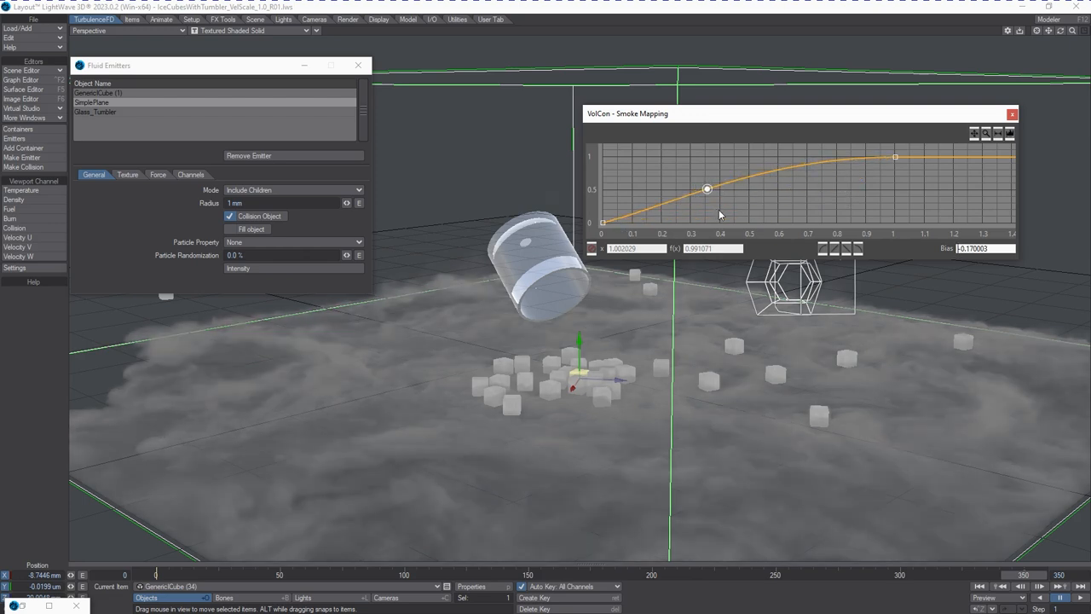
# Try a smoke mapping bias of about -1.49, settle it close to 0, and show the smoke shader's Illumination settings.
pyautogui.moveTo(1060, 31); pyautogui.dragTo(1059, 35)
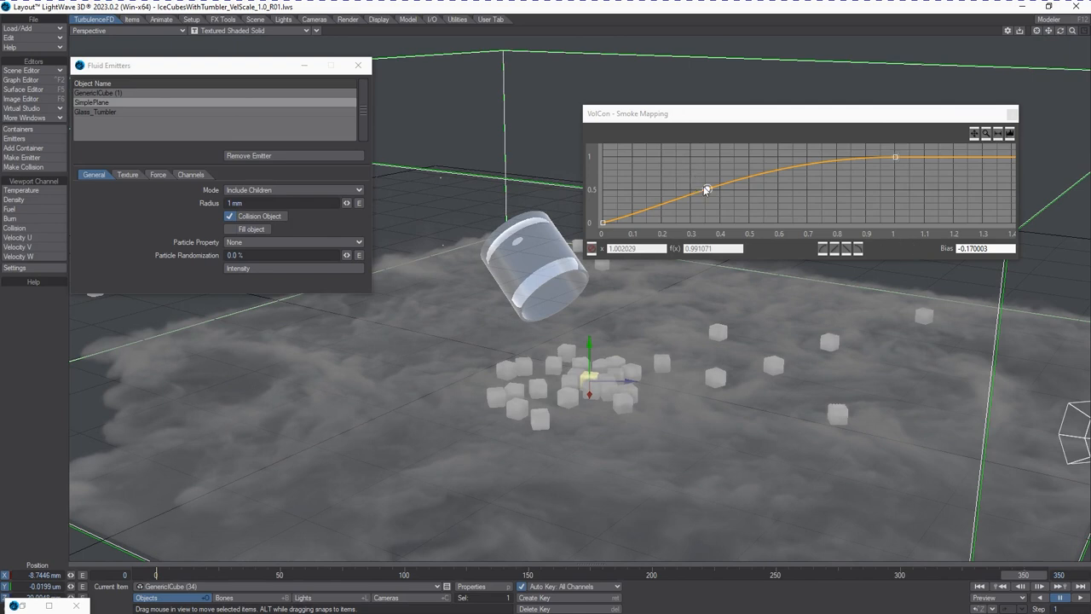
pyautogui.moveTo(707, 189); pyautogui.dragTo(627, 209)
pyautogui.click(627, 208)
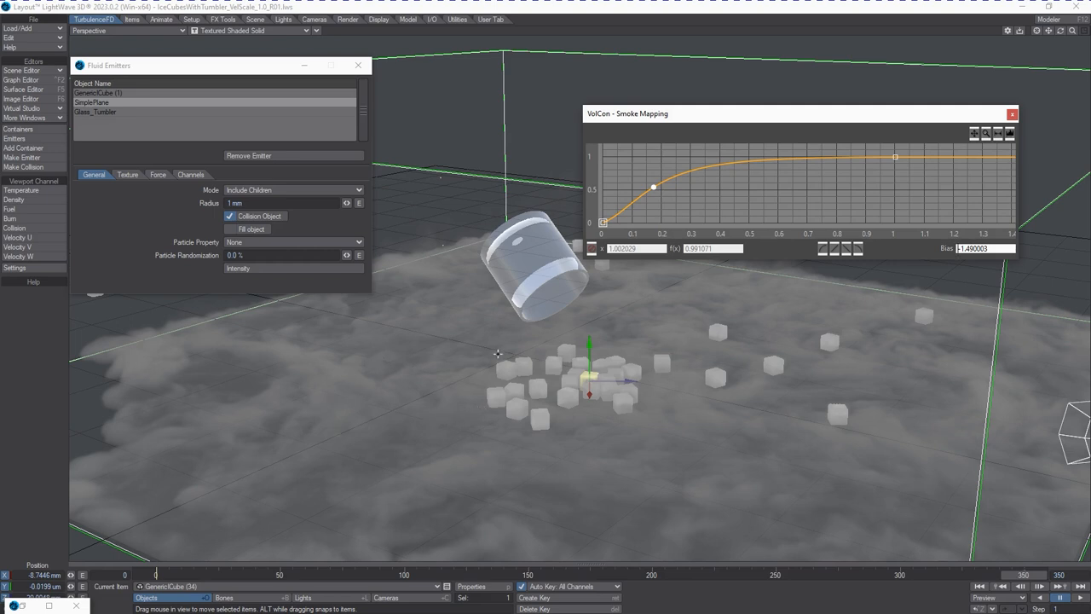
pyautogui.moveTo(654, 187); pyautogui.dragTo(744, 197)
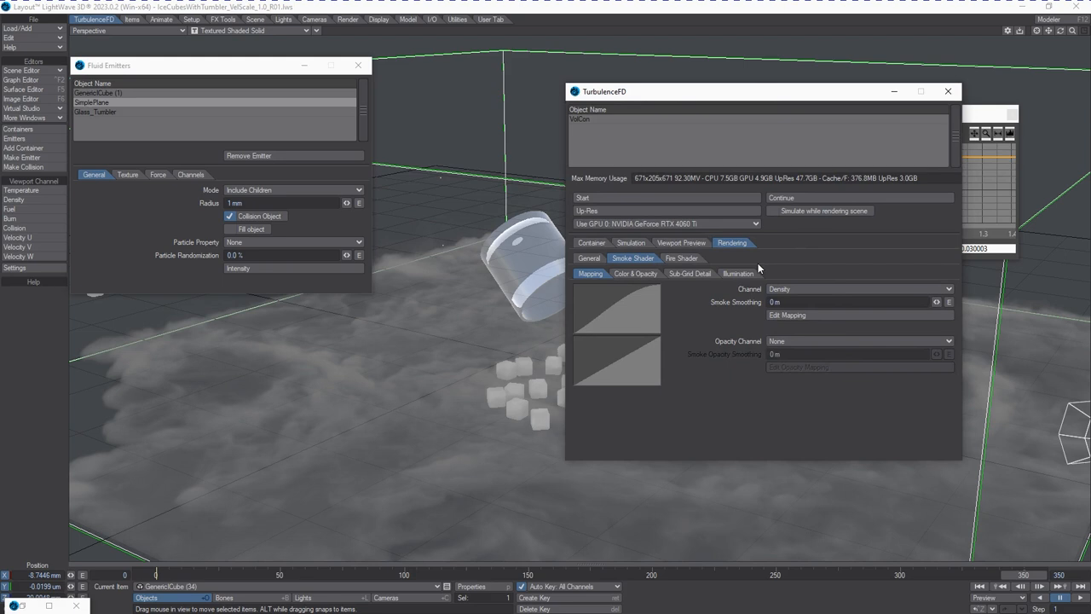
pyautogui.click(749, 273)
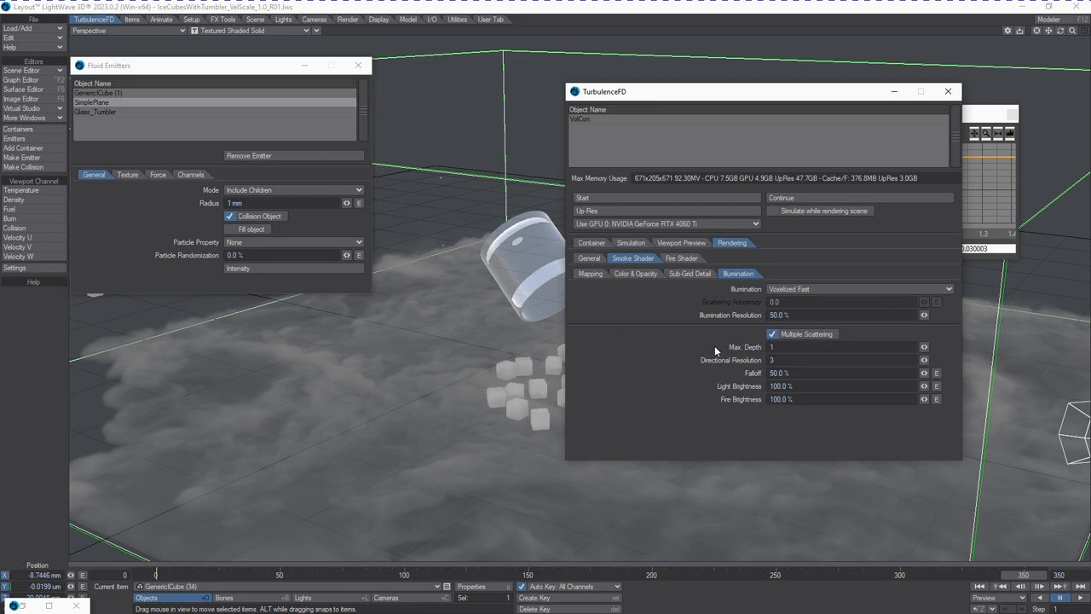
# Try a multiple scattering falloff of 100% for the smoke illumination and return it to 50%.
pyautogui.click(801, 372)
pyautogui.write('100')
pyautogui.press('Tab')
pyautogui.click(811, 373)
pyautogui.write('50')
pyautogui.press('Tab')
# Move the TurbulenceFD window clear of the tumbler and compare the channel settings of the SimplePlane and GenericIcCube (1) emitters.
pyautogui.moveTo(629, 95); pyautogui.dragTo(775, 194)
pyautogui.moveTo(645, 117); pyautogui.dragTo(1090, 128)
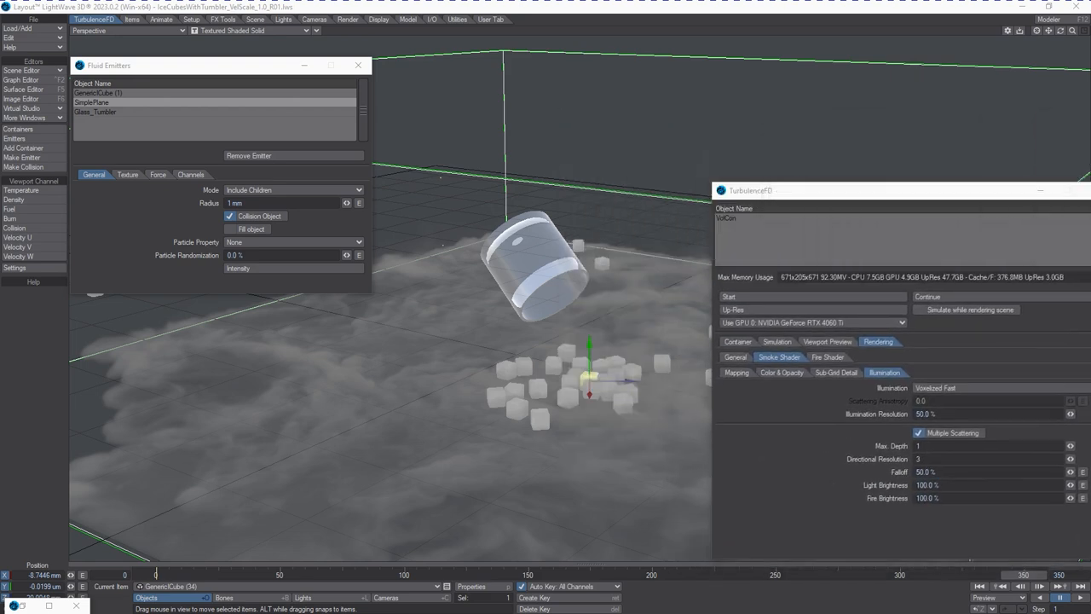
pyautogui.click(190, 173)
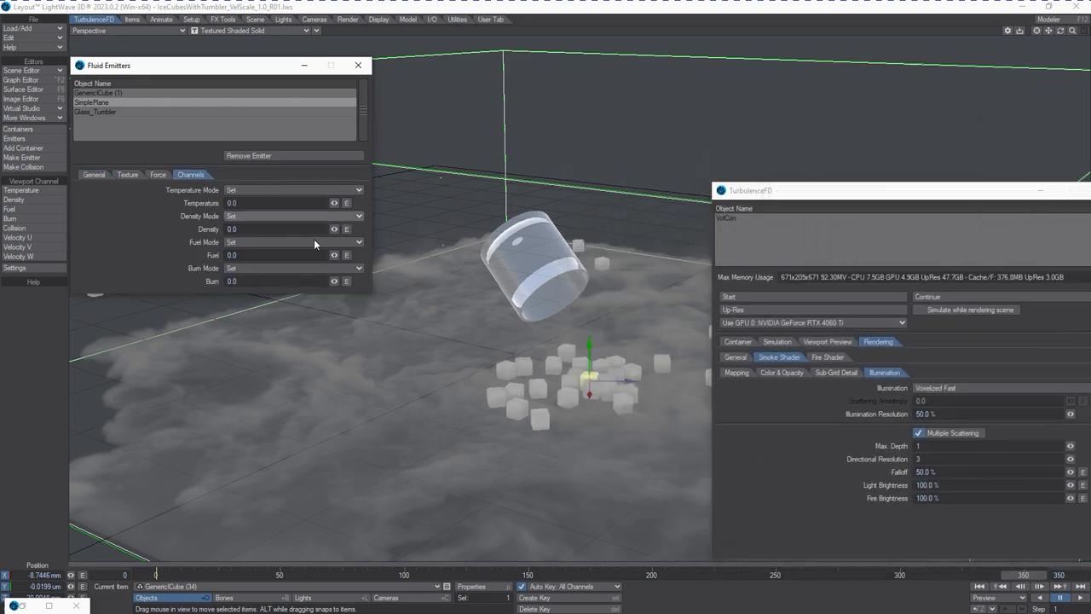
pyautogui.click(128, 91)
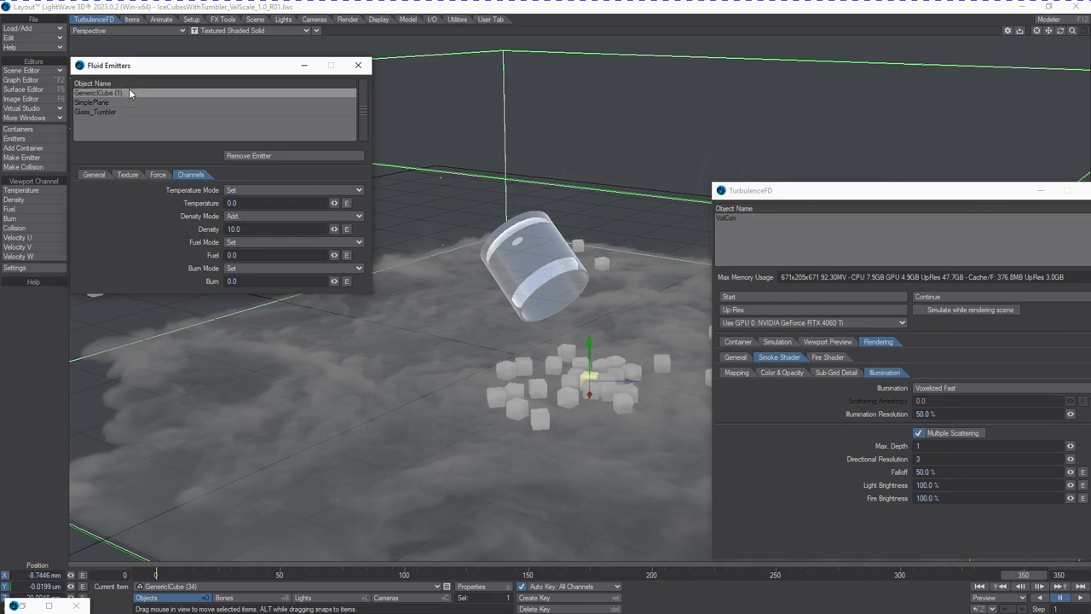
# Open the smoke color gradient texture and set its first key's brightness value to 200.
pyautogui.click(785, 373)
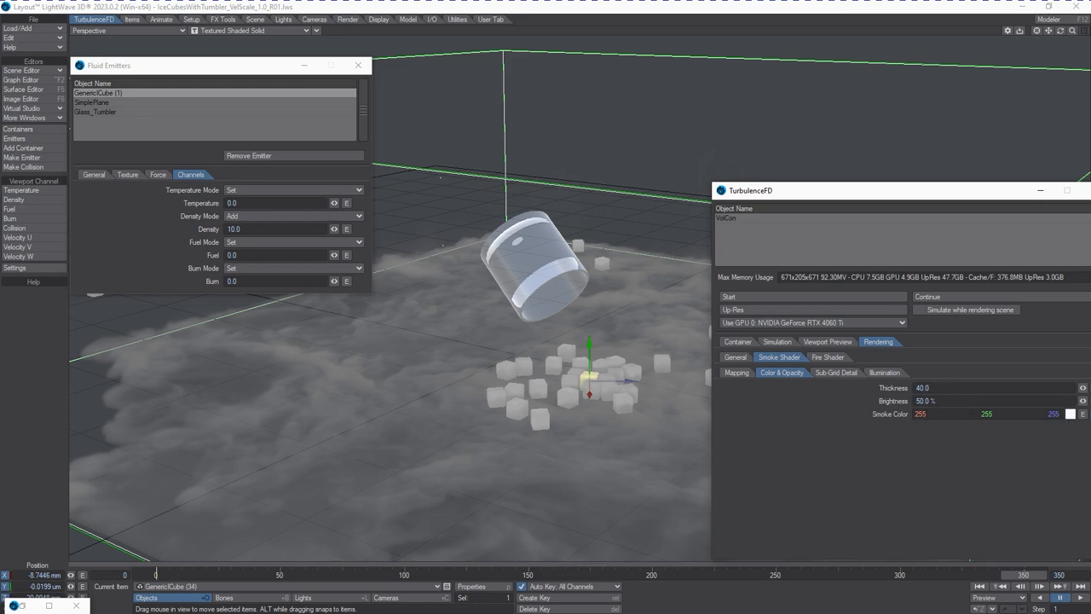
pyautogui.click(1084, 415)
pyautogui.moveTo(1089, 236); pyautogui.dragTo(929, 228)
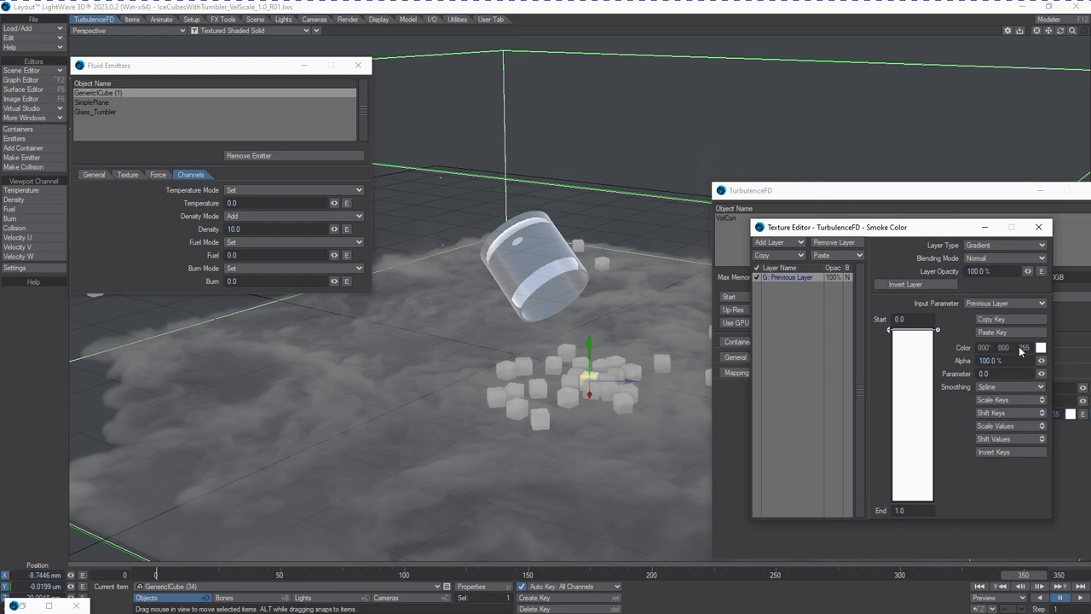
pyautogui.moveTo(1024, 346); pyautogui.dragTo(1026, 352)
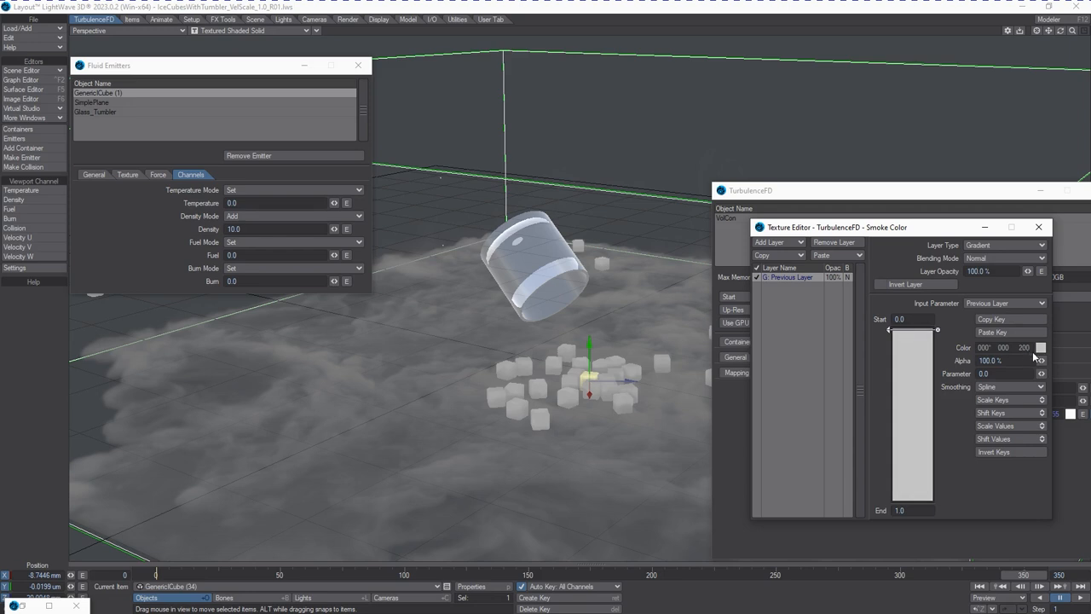
# Test-render frame 350 with the smoke color texture applied.
pyautogui.press('F9')
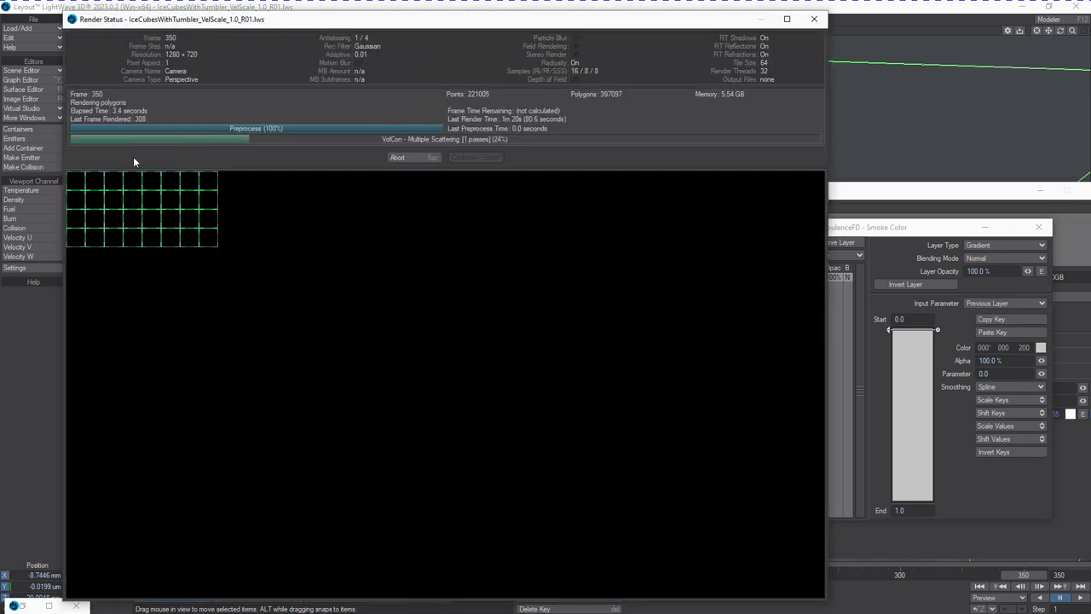
pyautogui.click(939, 197)
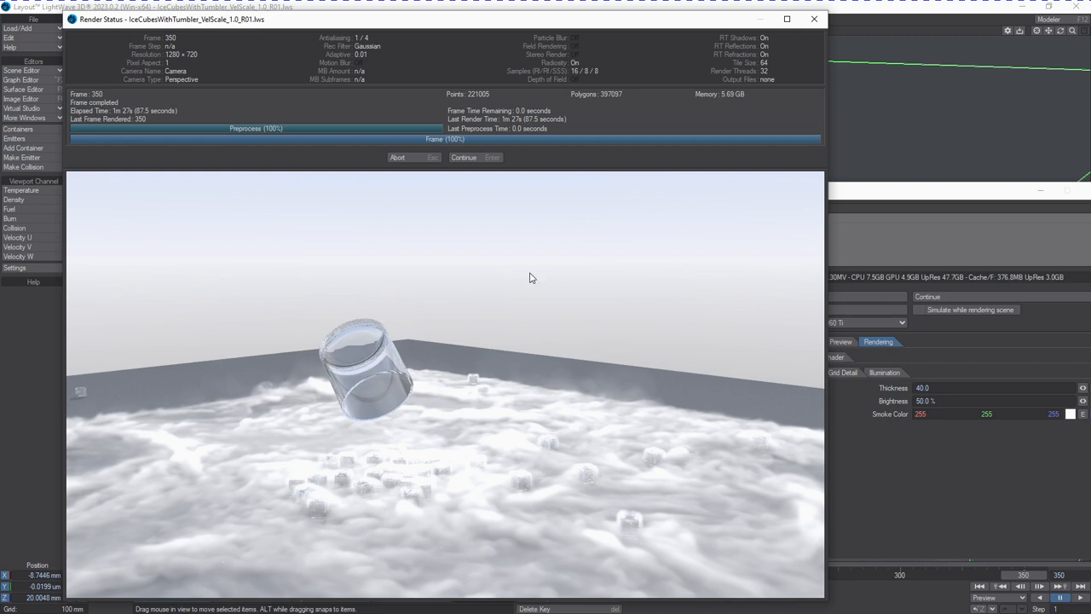
pyautogui.click(463, 156)
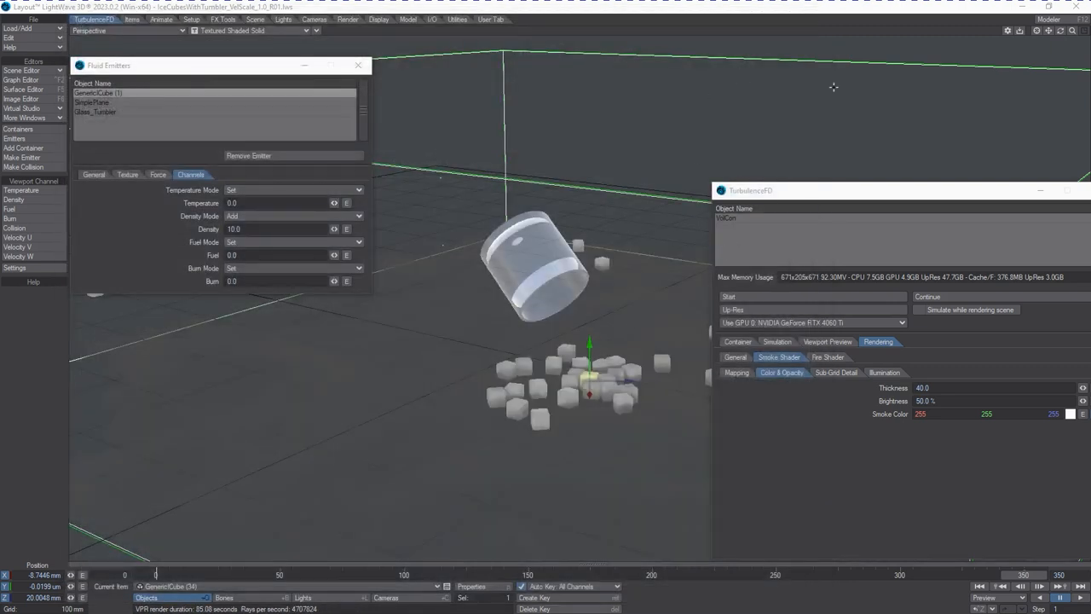
# Test-render frame 0 through the current camera with the ice cubes in close view, aborting partway.
pyautogui.moveTo(1060, 32); pyautogui.dragTo(1061, 34)
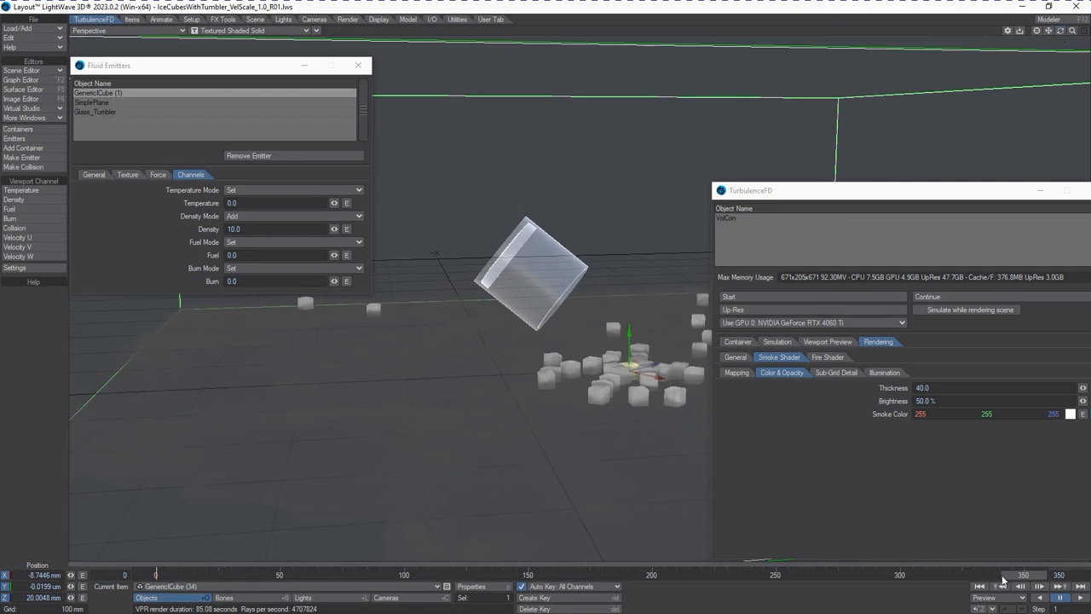
pyautogui.moveTo(1025, 576); pyautogui.dragTo(156, 576)
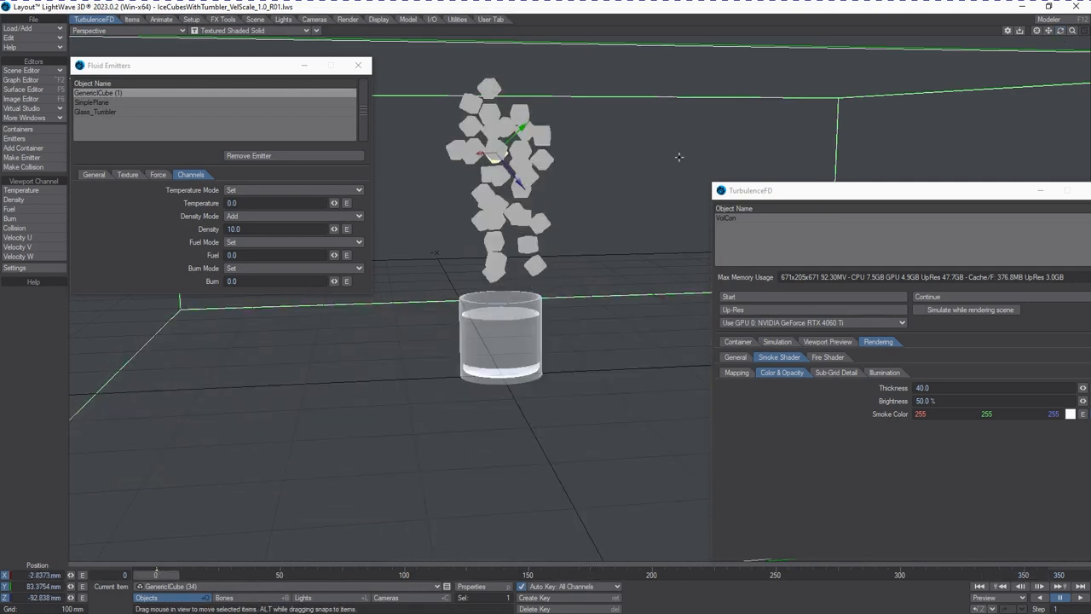
pyautogui.click(124, 31)
pyautogui.moveTo(135, 92)
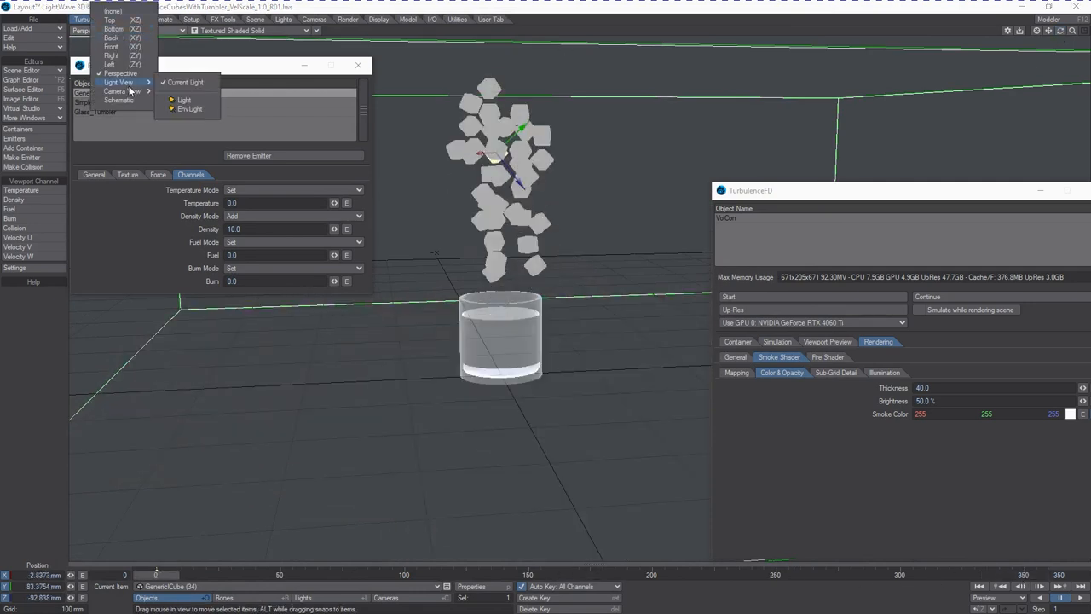
pyautogui.click(215, 92)
pyautogui.hotkey('shift', 'c')
pyautogui.moveTo(447, 368); pyautogui.dragTo(453, 318)
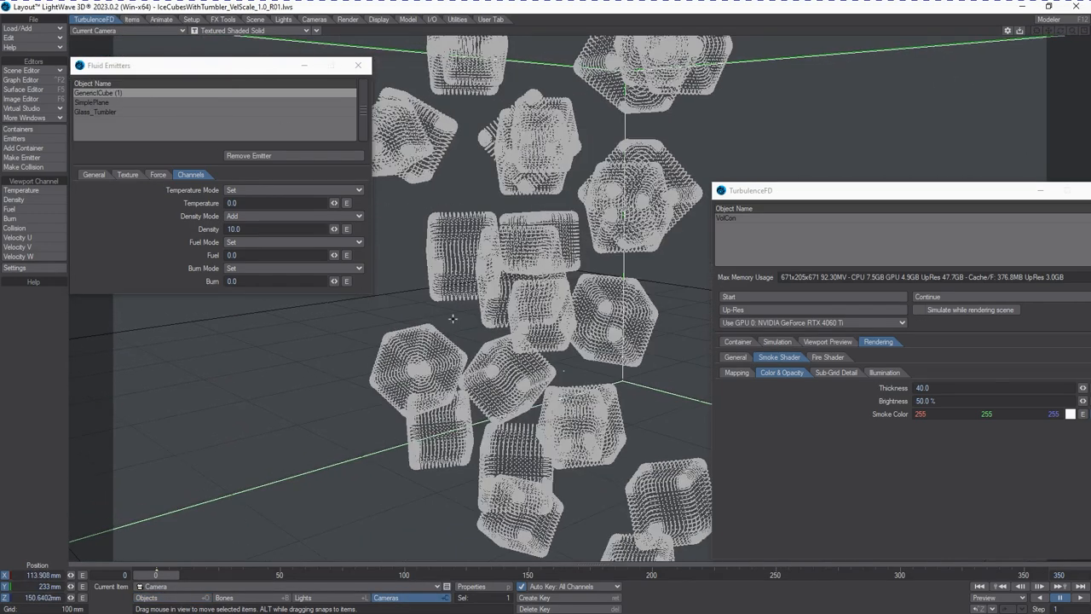
pyautogui.press('F9')
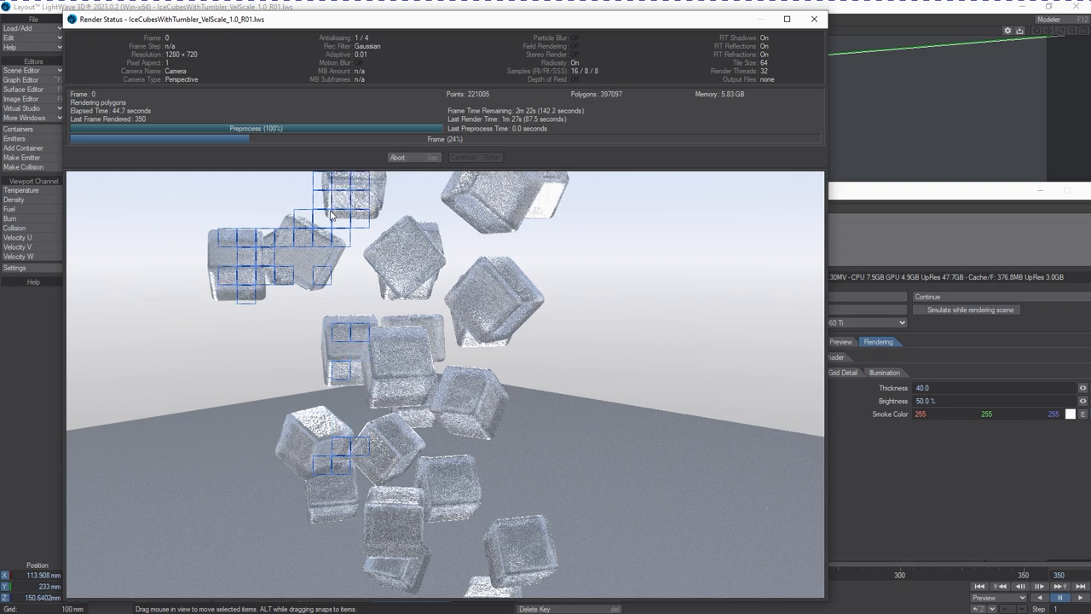
pyautogui.click(415, 159)
# Bring the Smoke Color texture editor to the front and close the TurbulenceFD window.
pyautogui.moveTo(914, 195); pyautogui.dragTo(1082, 182)
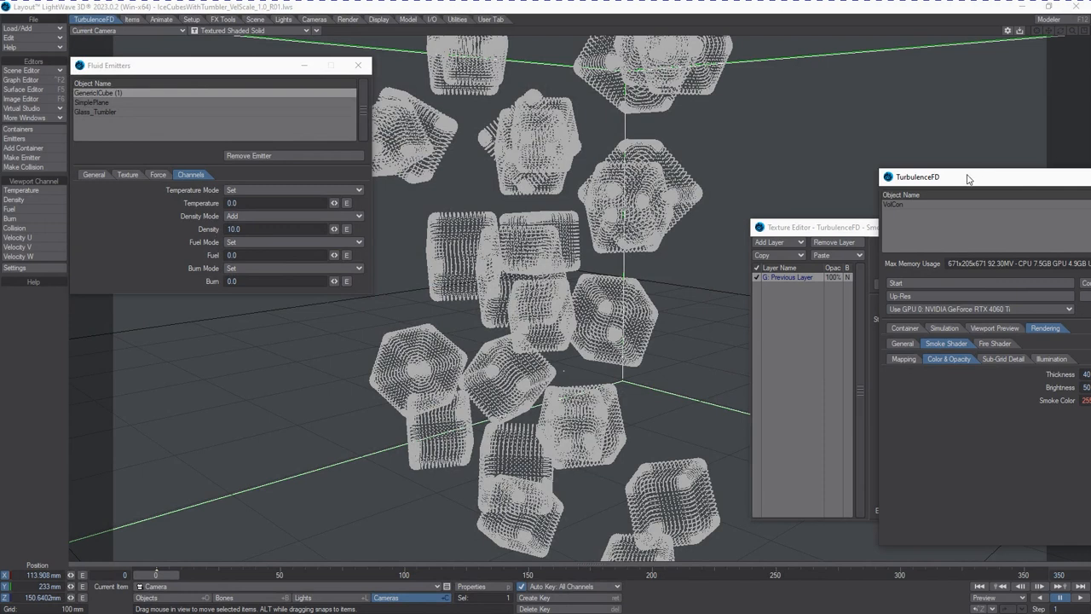
pyautogui.moveTo(978, 180); pyautogui.dragTo(519, 138)
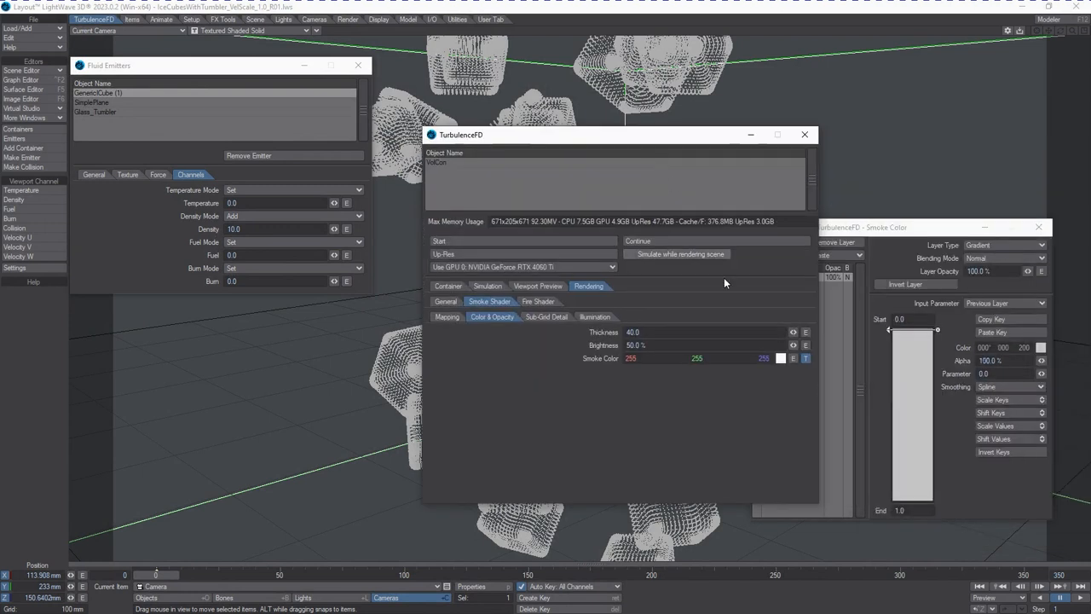
pyautogui.click(910, 228)
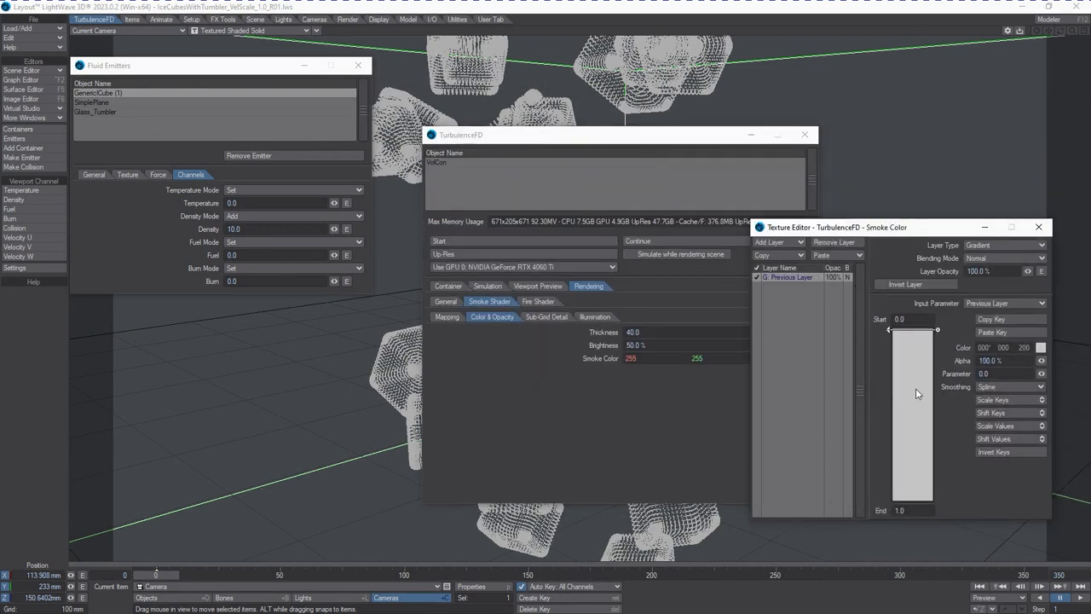
pyautogui.click(804, 134)
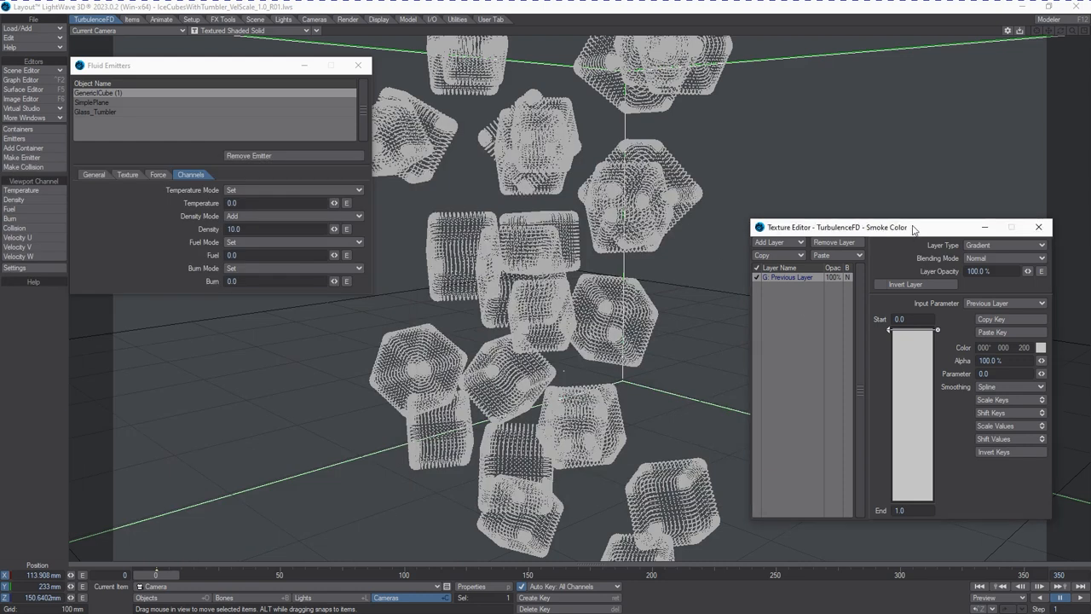
pyautogui.moveTo(915, 231); pyautogui.dragTo(892, 198)
# Add a key near the end of the smoke color gradient, at about 0.996, with the bluish grey RGB 200, 203, 220.
pyautogui.click(891, 466)
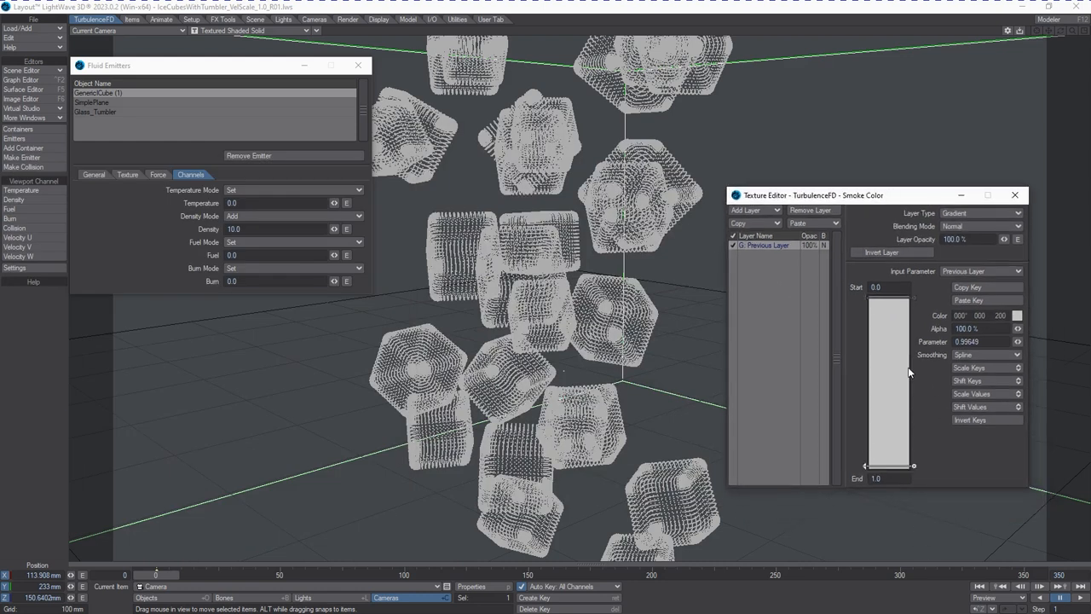
pyautogui.click(1017, 317)
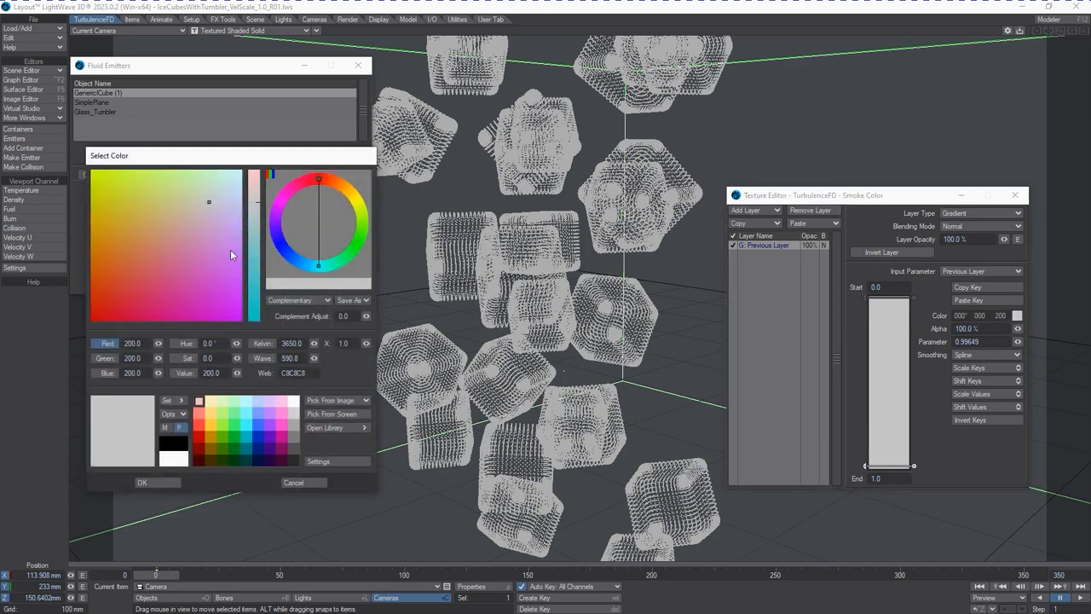
pyautogui.moveTo(209, 203); pyautogui.dragTo(220, 199)
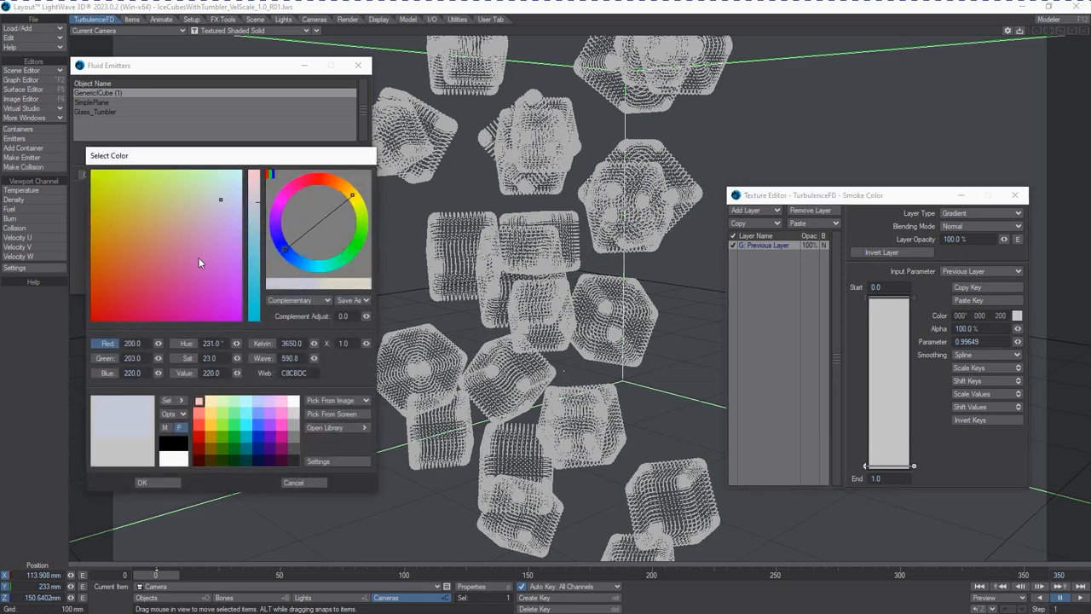
pyautogui.click(173, 483)
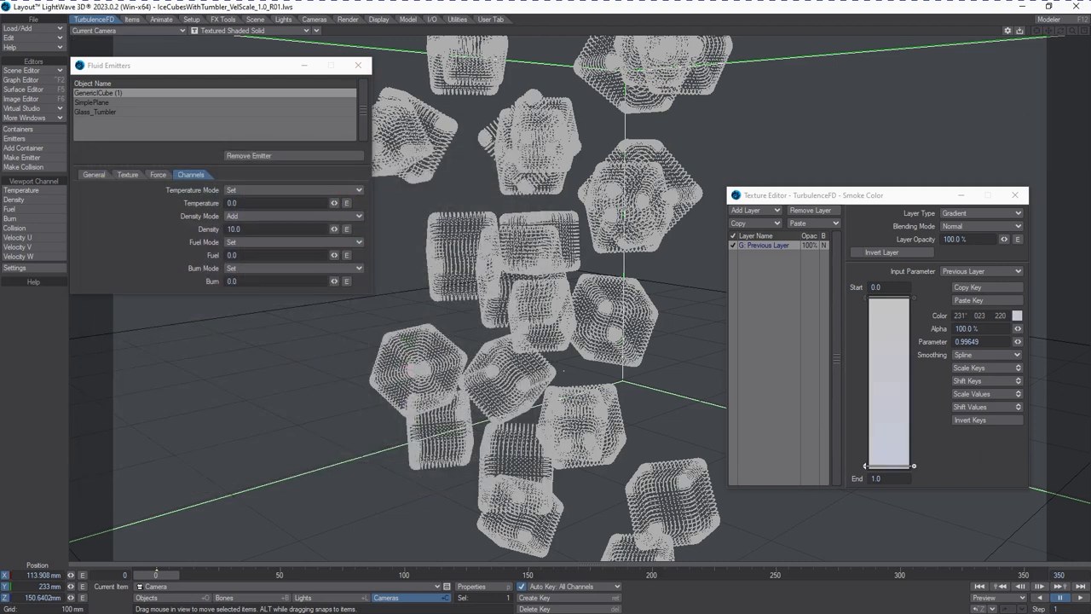
# Pull the camera back and rotate it to heading -143.4° and pitch 3.8°, framing the whole tumbler and ice cubes at frame 0.
pyautogui.scroll(-10, 403, 453)
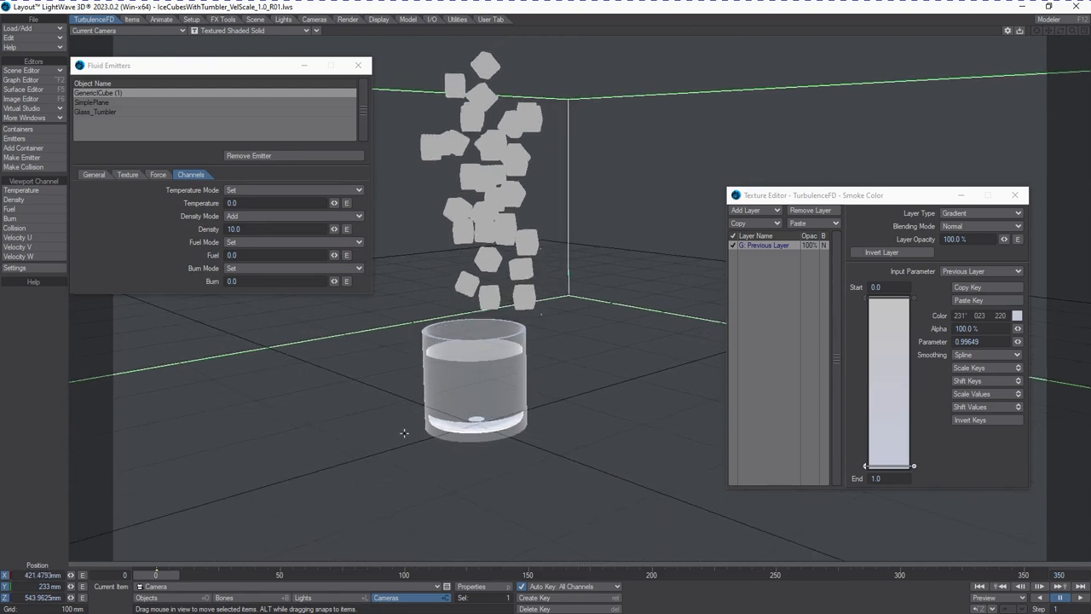
pyautogui.press('y')
pyautogui.moveTo(554, 463); pyautogui.dragTo(555, 485)
pyautogui.moveTo(152, 576); pyautogui.dragTo(577, 577)
pyautogui.click(129, 580)
pyautogui.press('t')
pyautogui.moveTo(289, 414); pyautogui.dragTo(227, 353)
pyautogui.press('y')
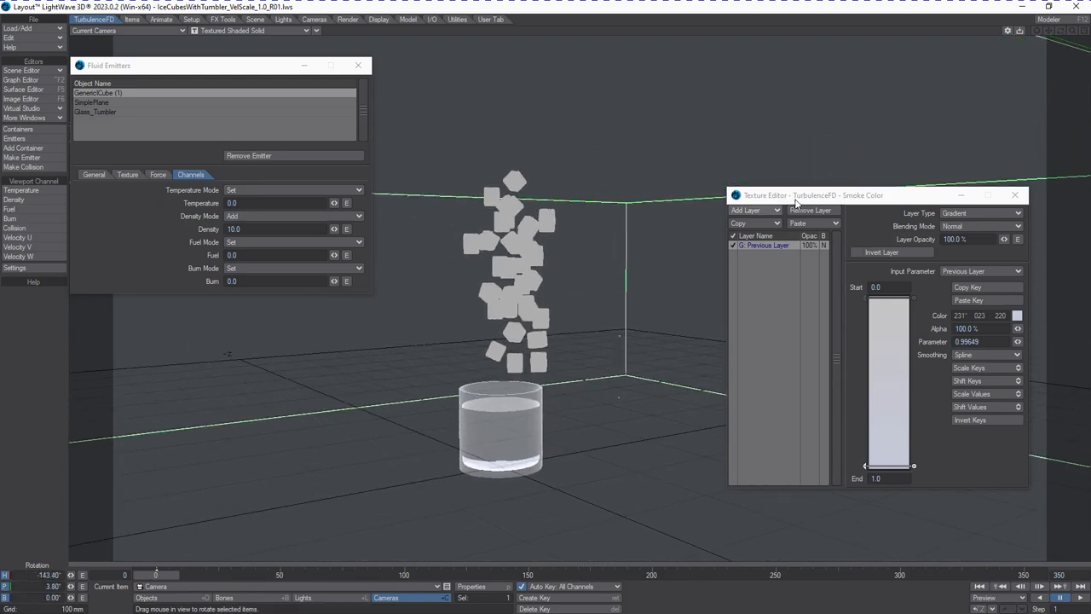
# Move the gradient's end key to parameter 1.0 and change its color to the purple RGB 193, 160, 255.
pyautogui.moveTo(868, 468); pyautogui.dragTo(868, 479)
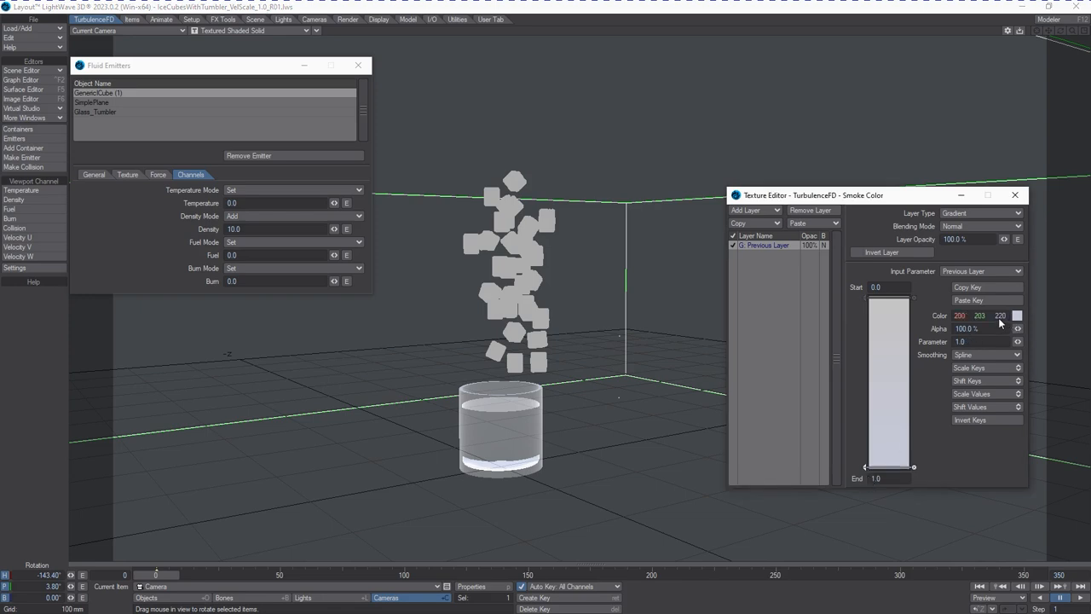
pyautogui.moveTo(980, 316)
pyautogui.mouseDown()
pyautogui.moveTo(964, 319)
pyautogui.moveTo(999, 320)
pyautogui.mouseUp()
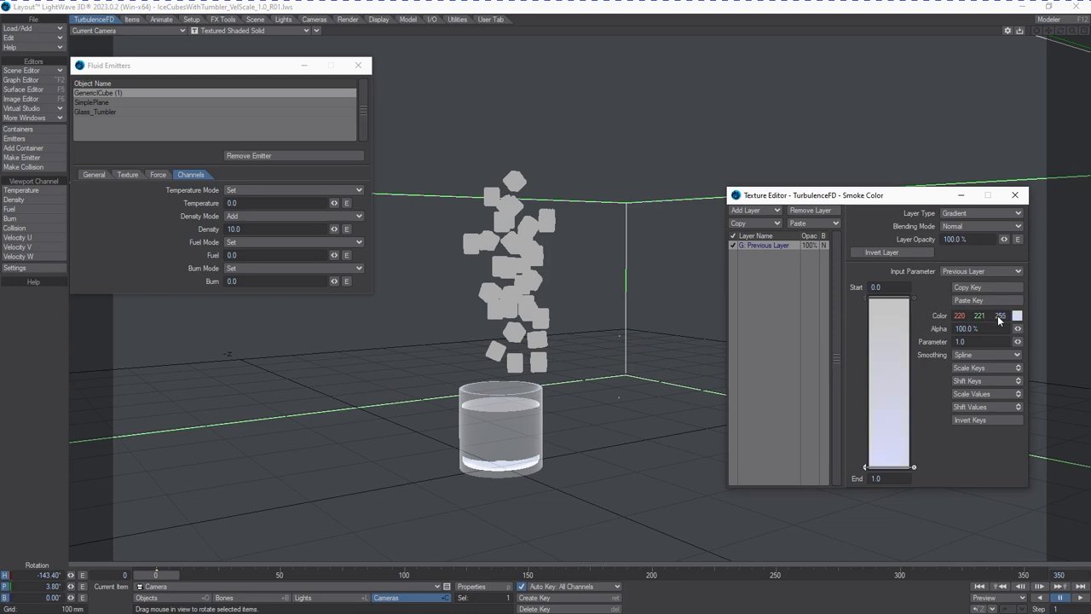
pyautogui.moveTo(984, 317); pyautogui.dragTo(982, 317)
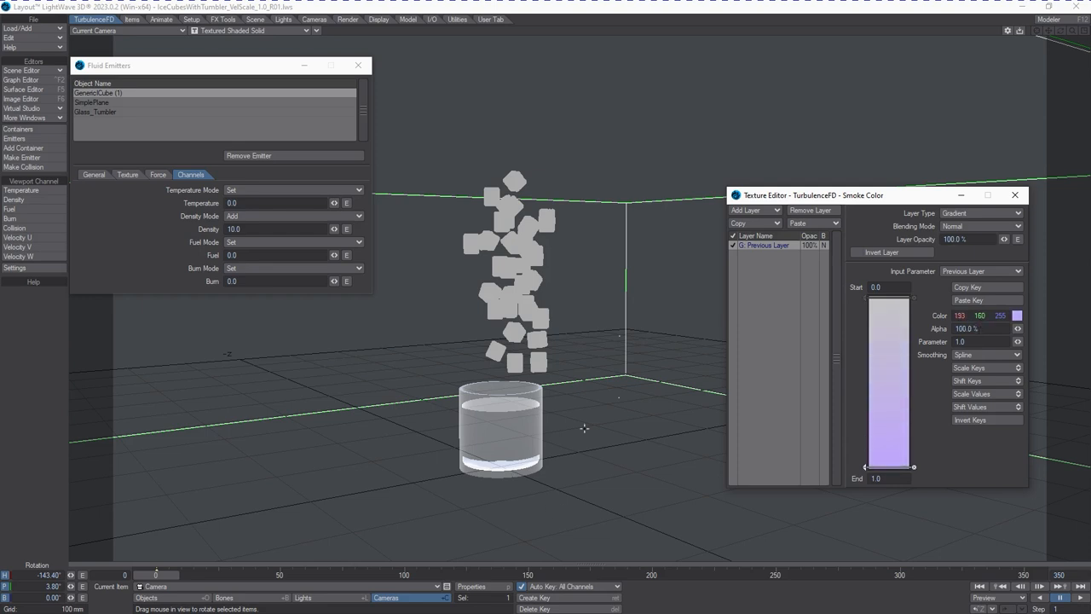
# Test-render frame 140 with the purple end key, aborting partway.
pyautogui.moveTo(172, 578); pyautogui.dragTo(345, 578)
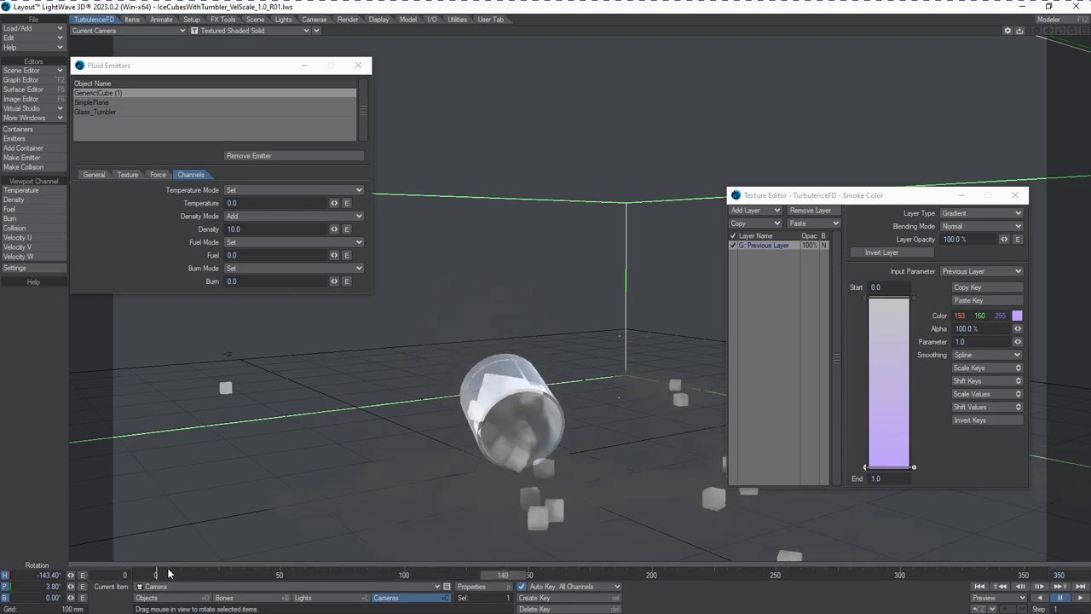
pyautogui.press('F9')
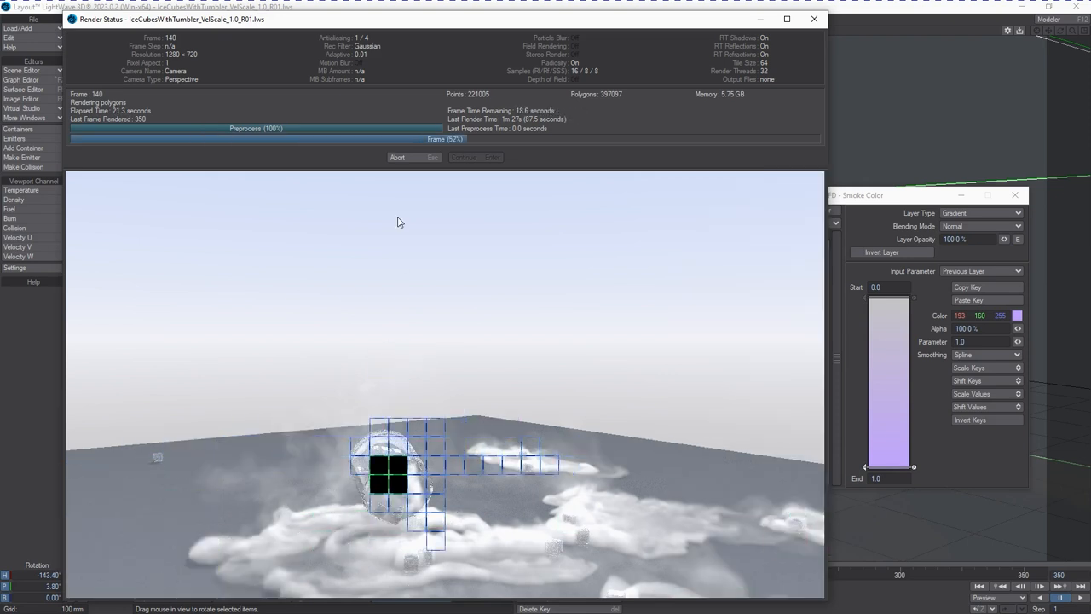
pyautogui.click(423, 155)
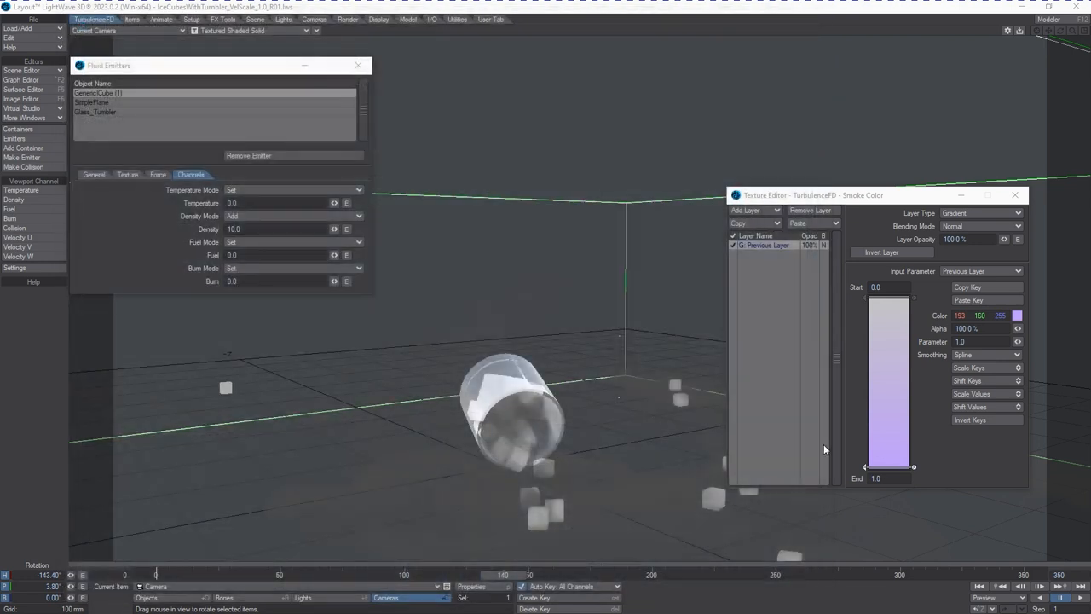
# Invert the smoke color gradient's keys and render frame 140 again.
pyautogui.click(993, 419)
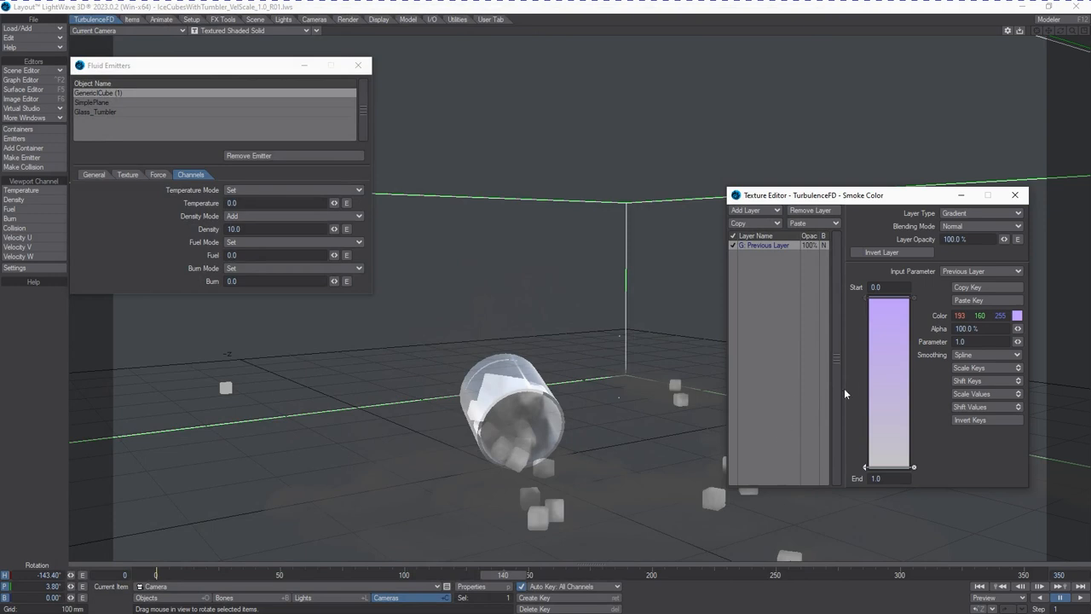
pyautogui.press('F9')
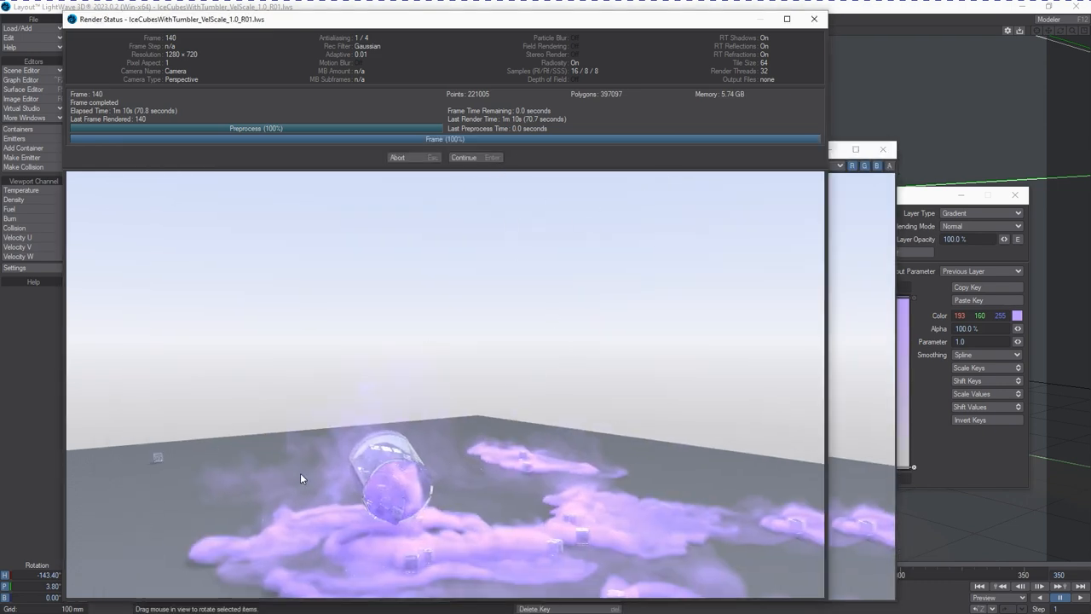
pyautogui.click(497, 157)
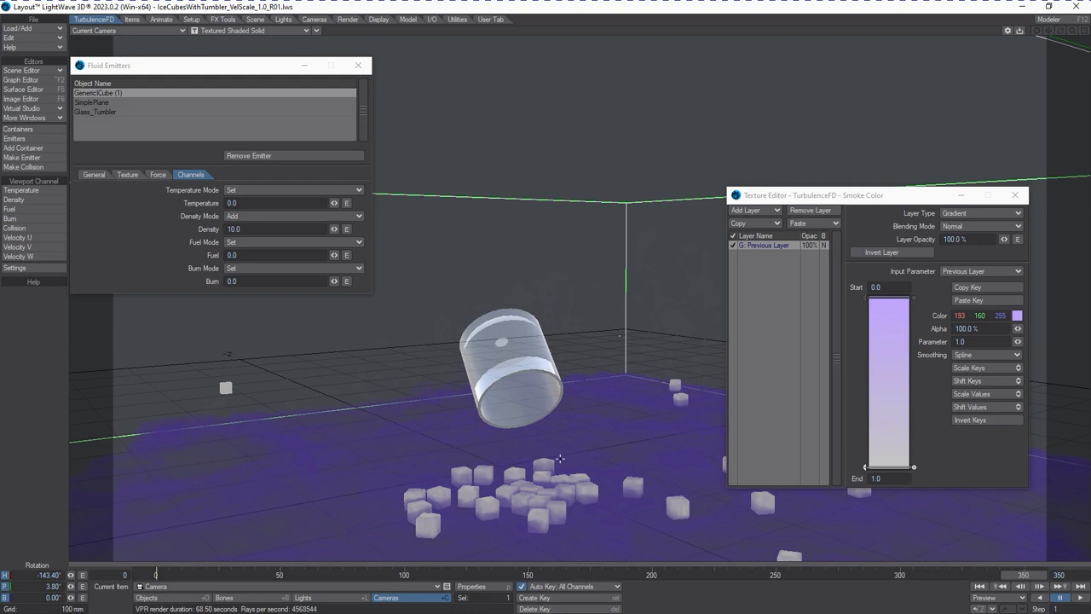
# Move the camera back to X 573.7477 mm, Y 233 mm, Z 948.6772 mm, key it, and delete its motion key at frame 350.
pyautogui.press('t')
pyautogui.moveTo(565, 439); pyautogui.dragTo(564, 426)
pyautogui.press('Return')
pyautogui.press('Return')
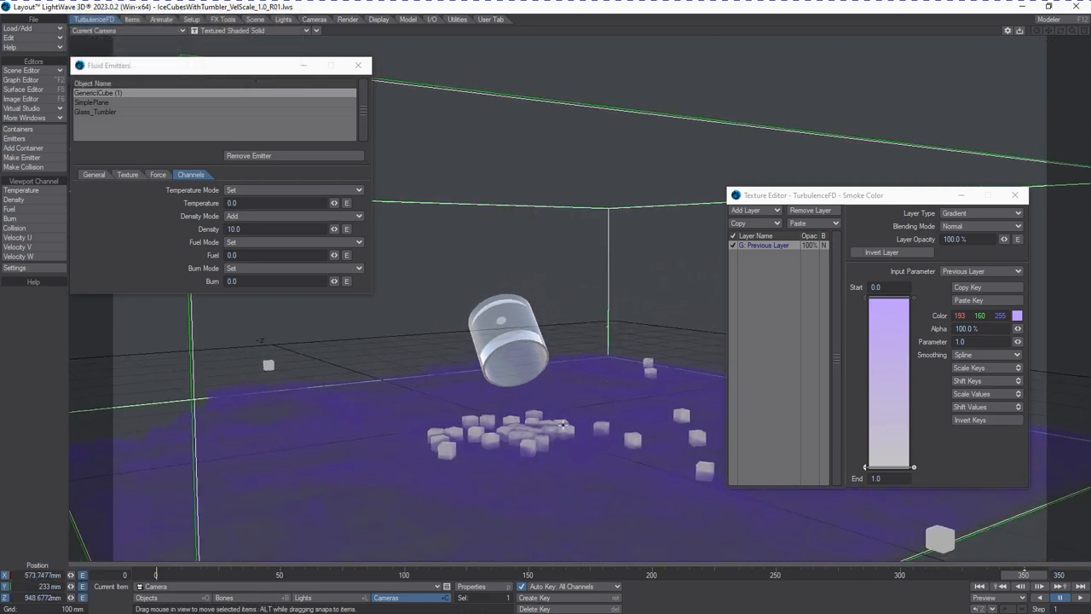
pyautogui.press('Delete')
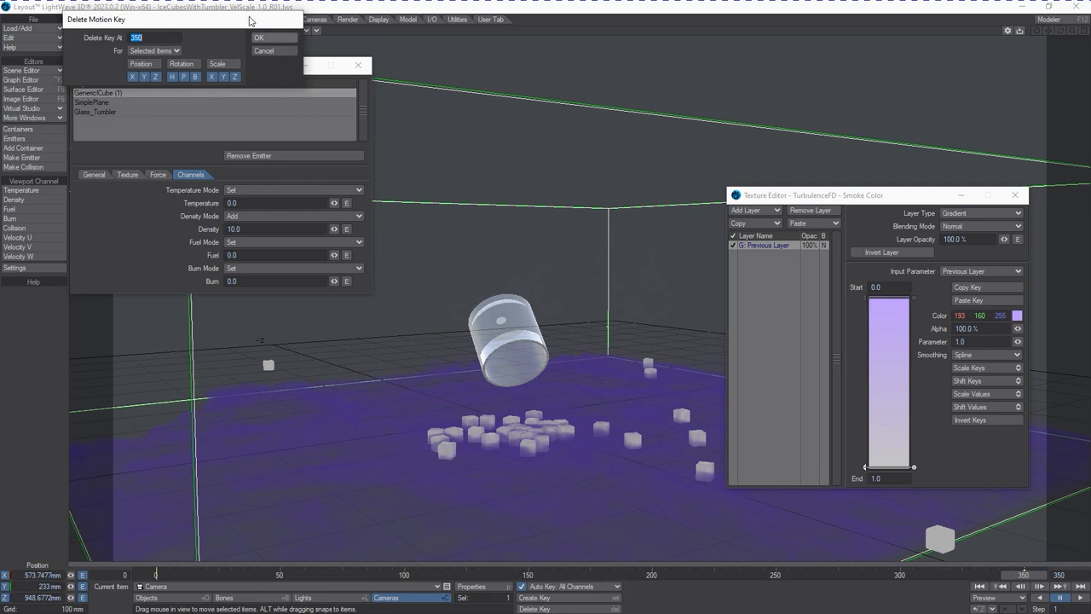
pyautogui.click(260, 41)
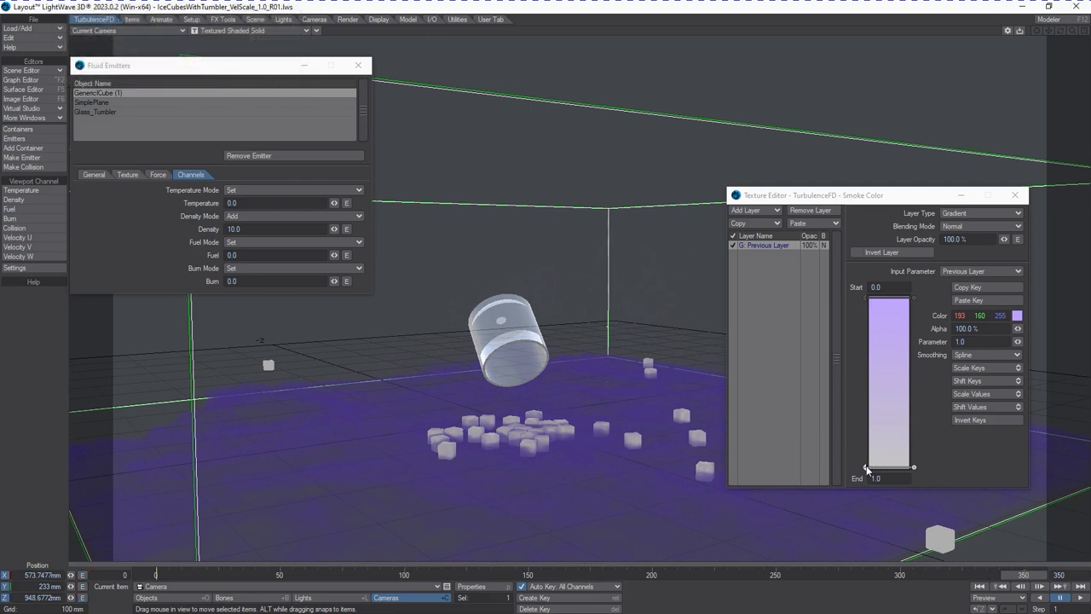
# Move the smoke gradient's gray key to parameter 0.37895 and test-render frame 350.
pyautogui.moveTo(865, 468); pyautogui.dragTo(858, 361)
pyautogui.press('F9')
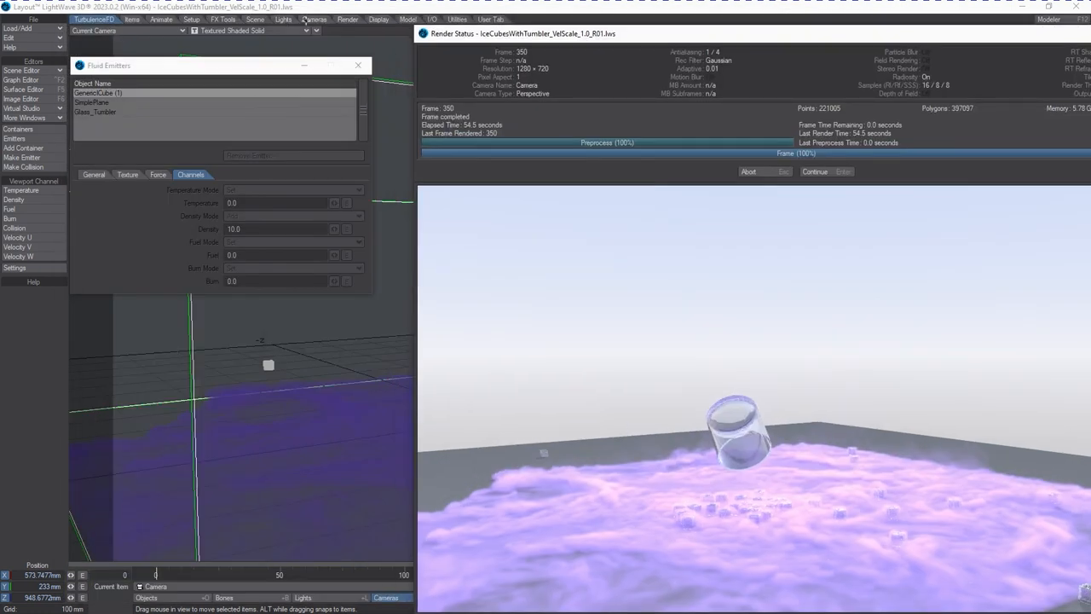
pyautogui.click(815, 171)
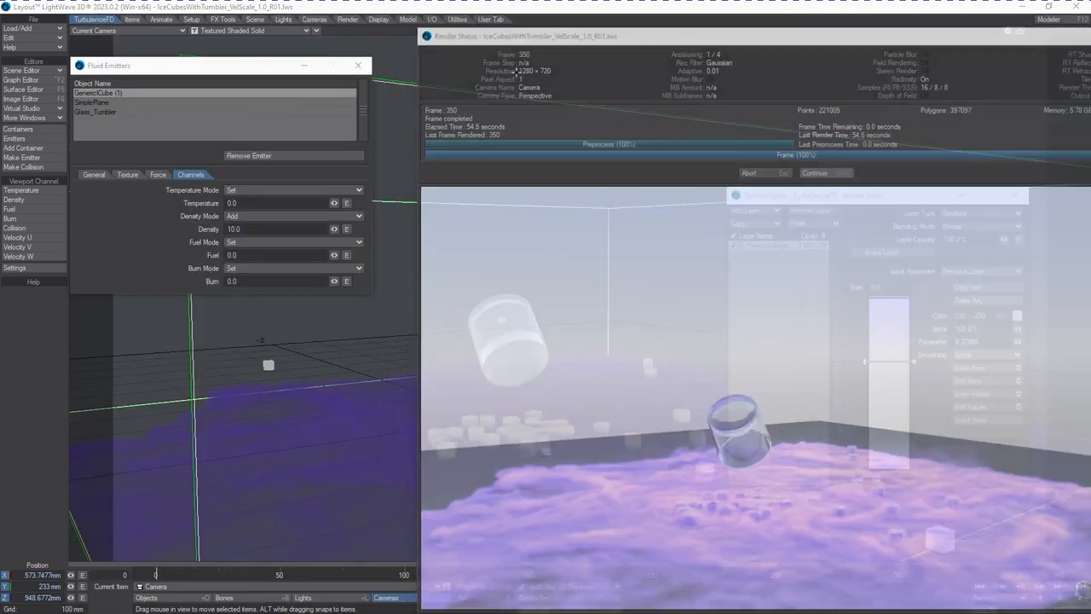
# Review the VPR renderer's recursion limits and sampling settings in the render properties.
pyautogui.click(314, 19)
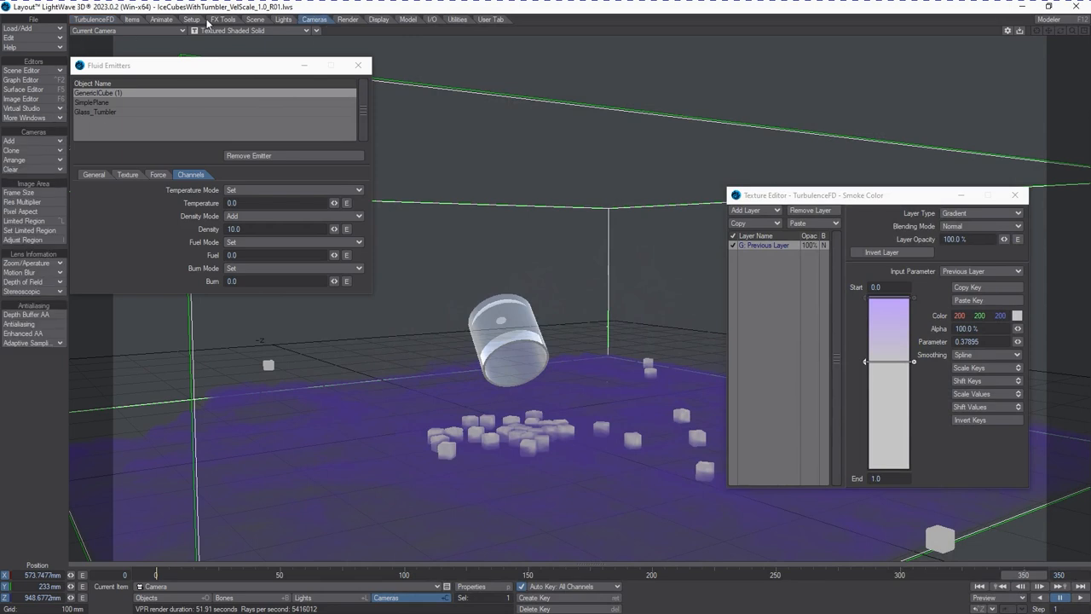
pyautogui.click(347, 20)
pyautogui.click(45, 141)
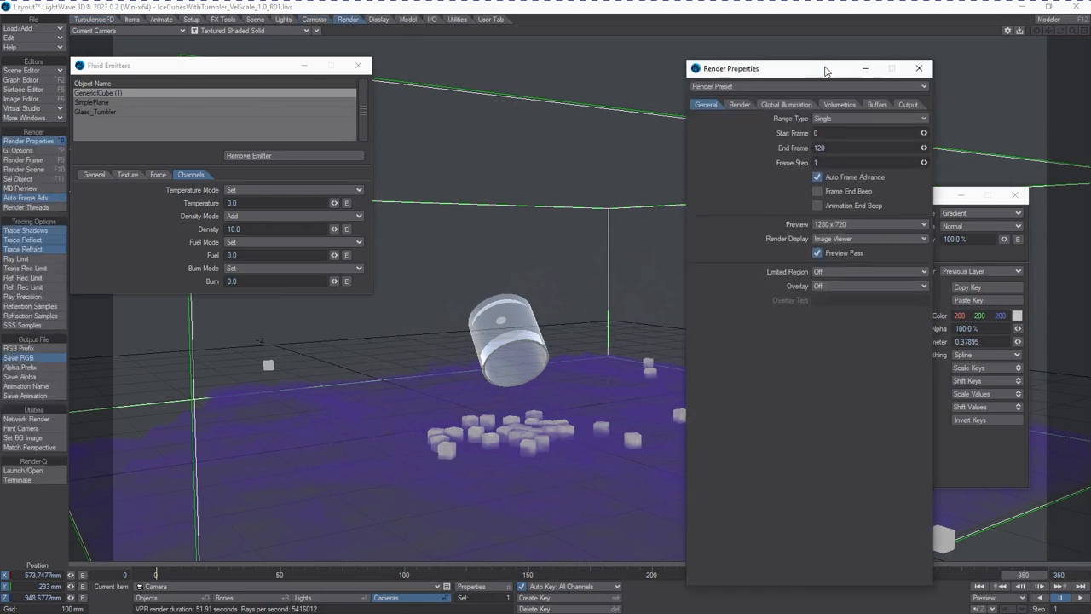
pyautogui.click(583, 56)
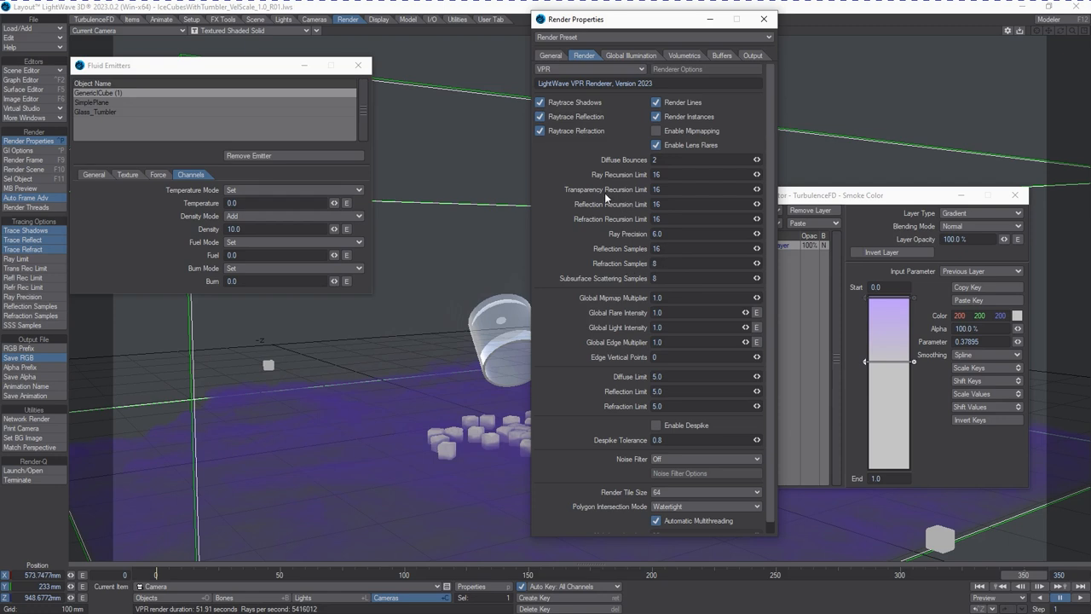
pyautogui.moveTo(618, 21); pyautogui.dragTo(1090, 63)
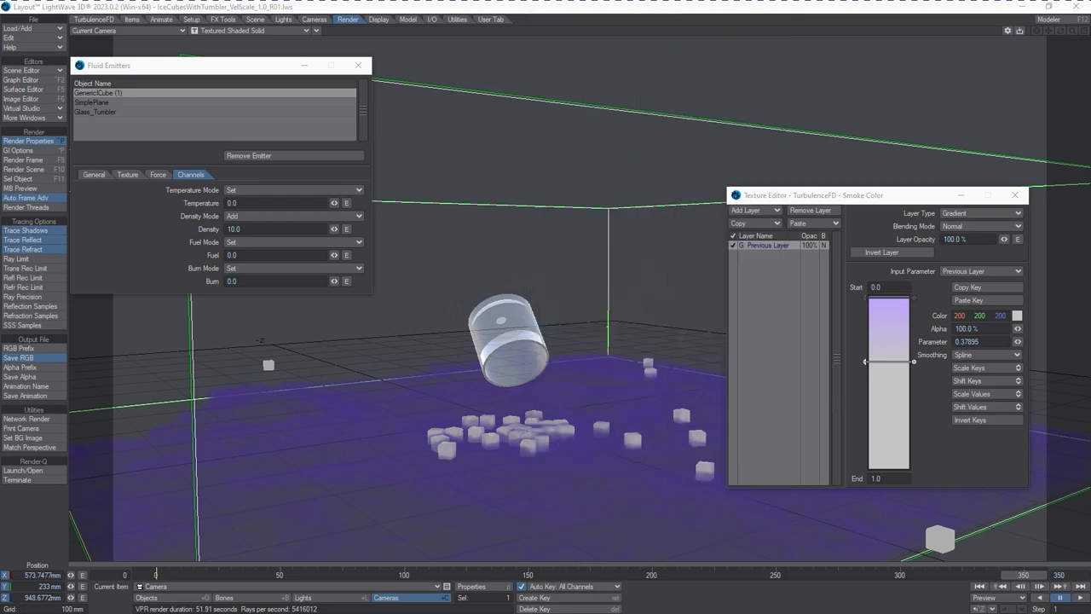
# Examine the rendered image of frame 350, and clear it away to bring the Smoke Color texture settings back into reach.
pyautogui.press('F9')
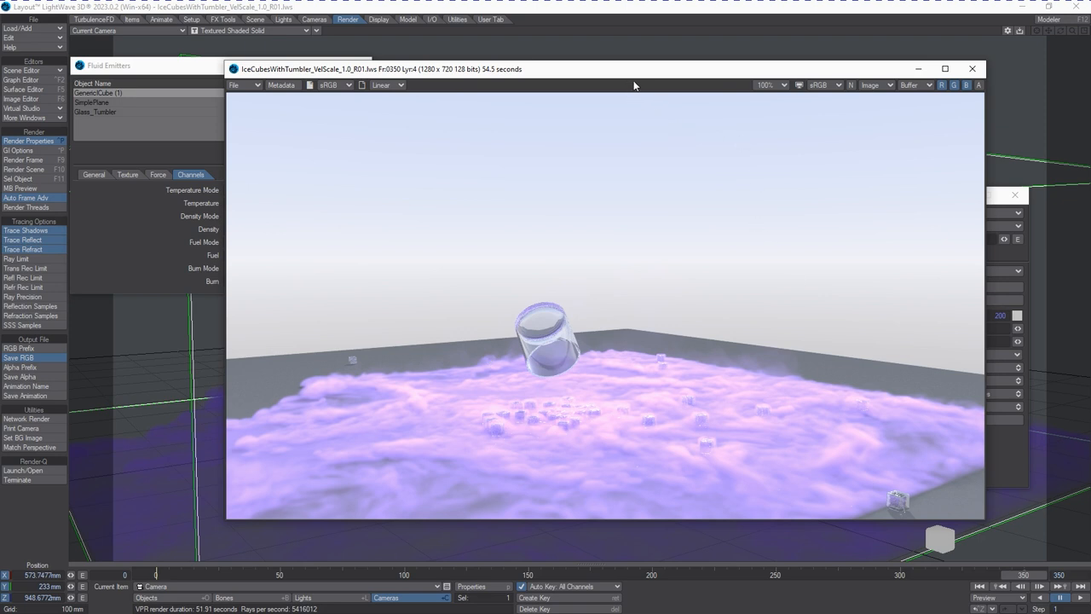
pyautogui.moveTo(640, 70); pyautogui.dragTo(578, 90)
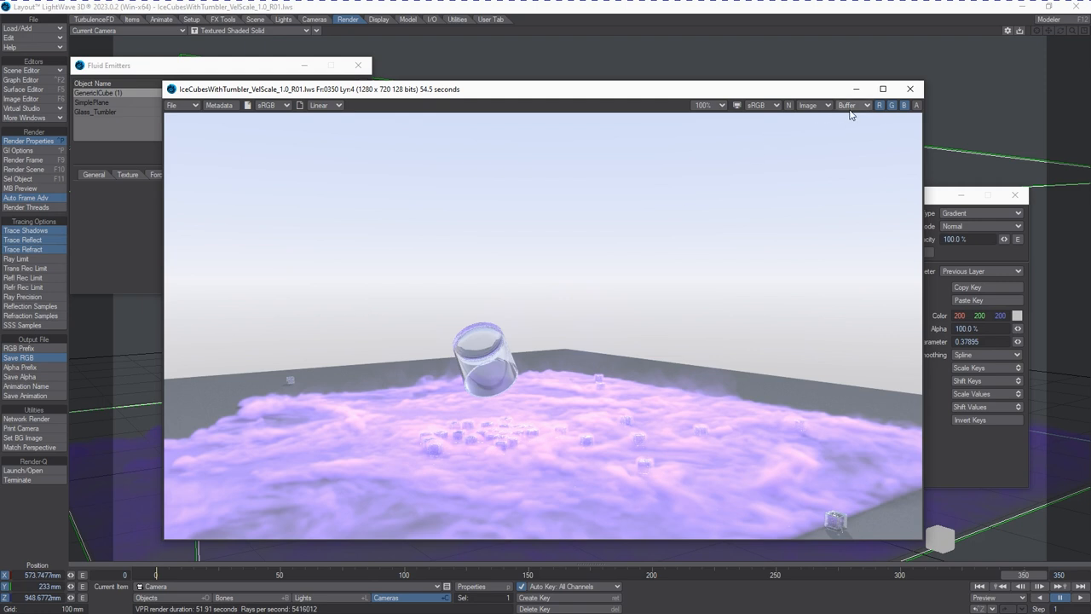
pyautogui.moveTo(474, 97); pyautogui.dragTo(901, 107)
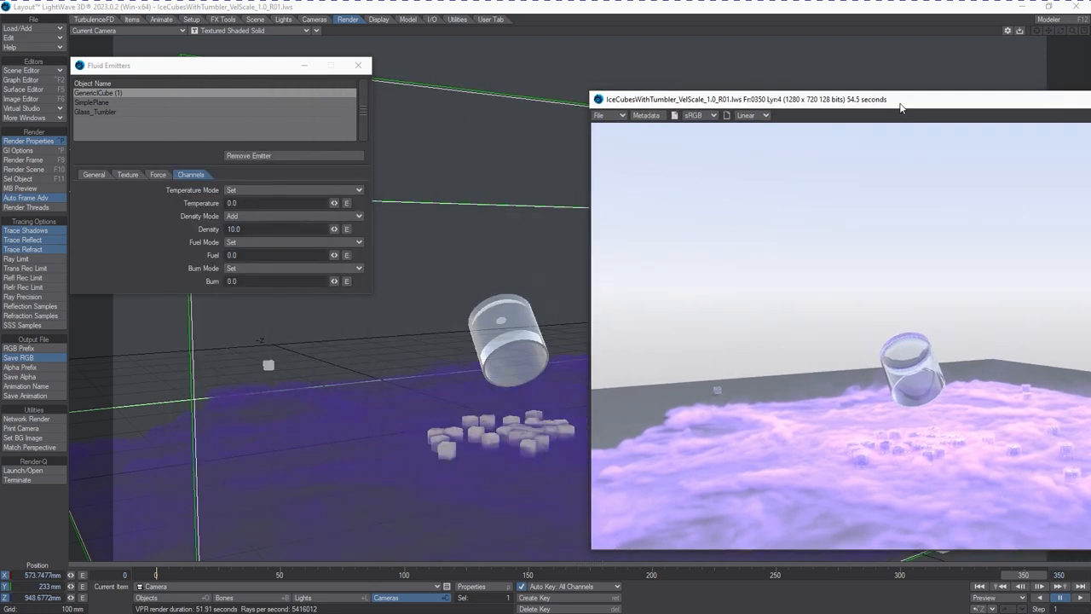
pyautogui.moveTo(709, 103); pyautogui.dragTo(1090, 103)
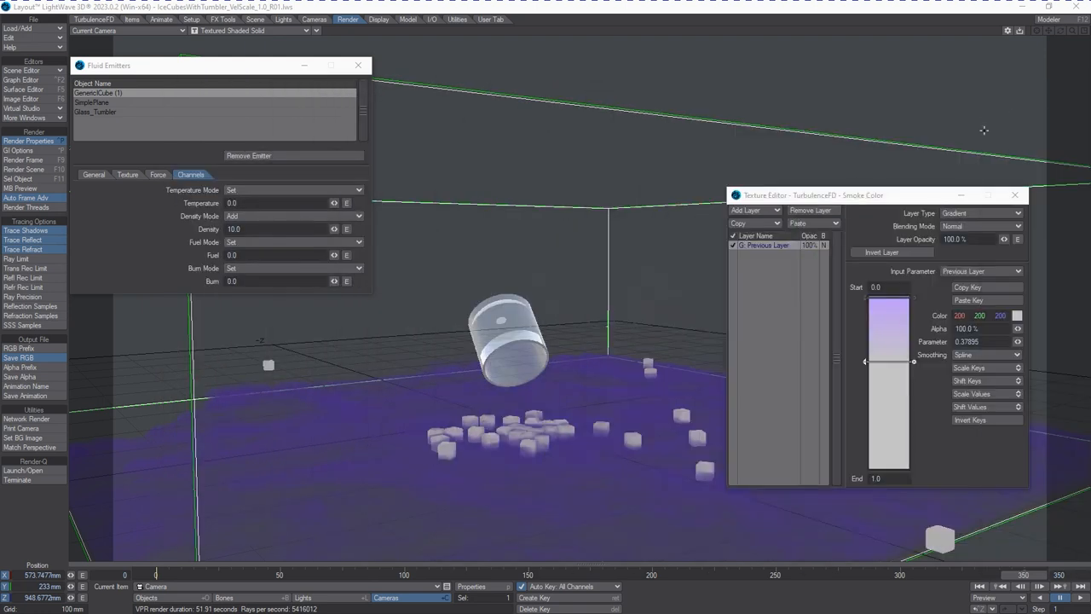
pyautogui.moveTo(822, 196); pyautogui.dragTo(797, 80)
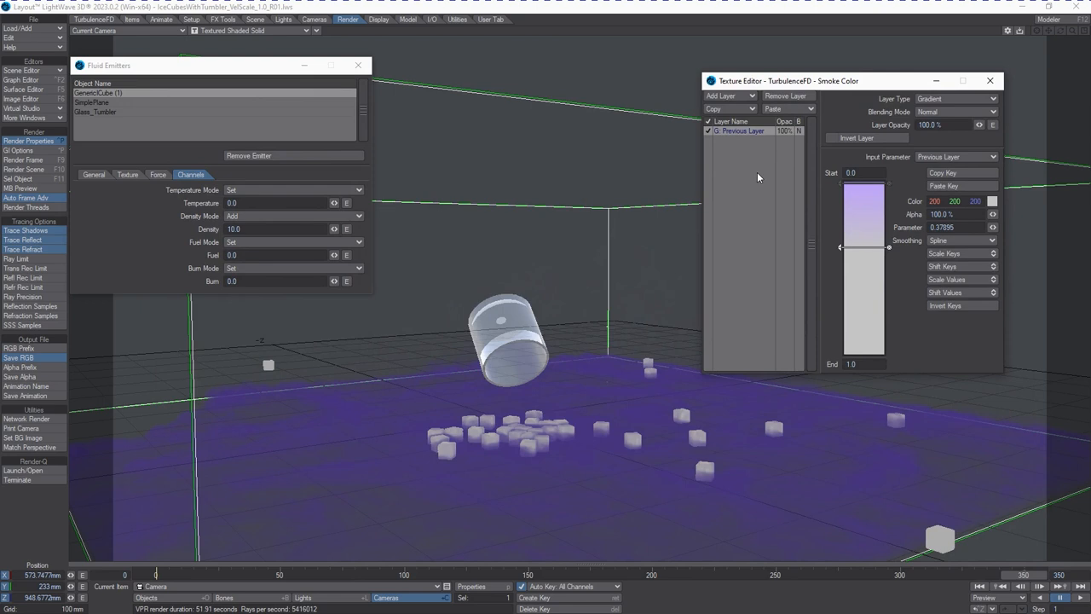